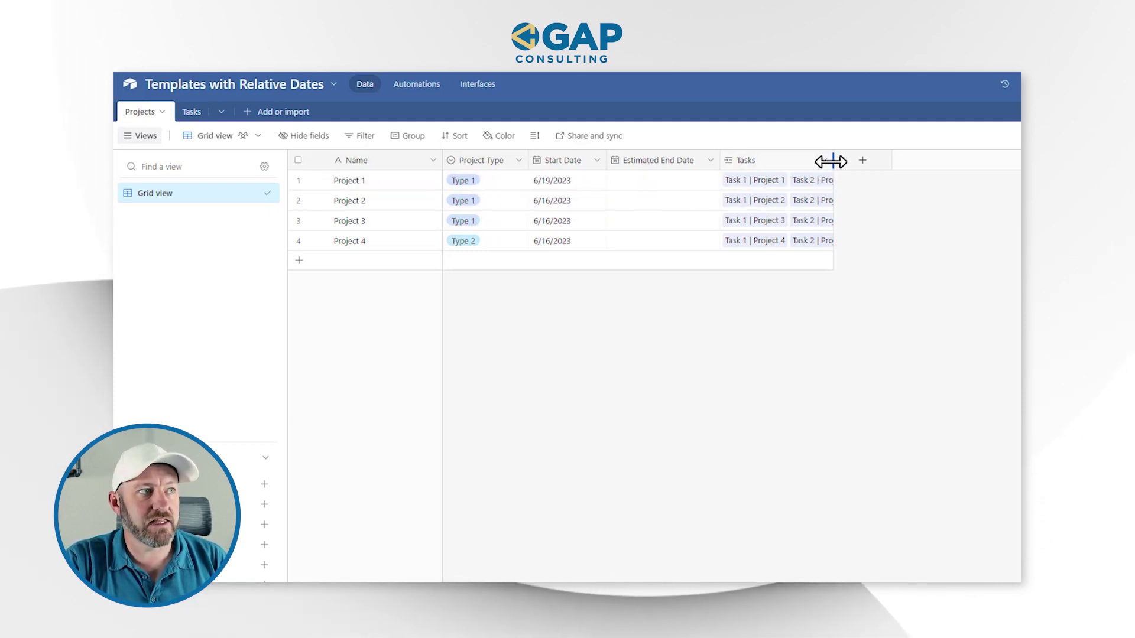
Widen the Projects table's Tasks column and expand Project 1's linked tasks to check them.
left_click_drag(832, 161, 948, 161)
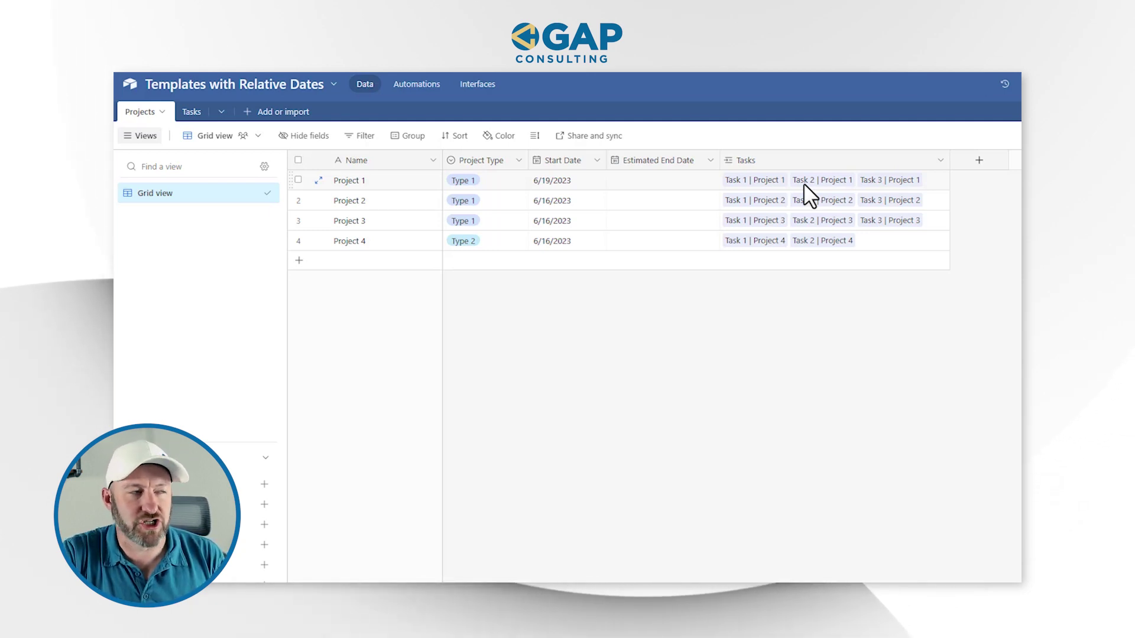
left_click(497, 185)
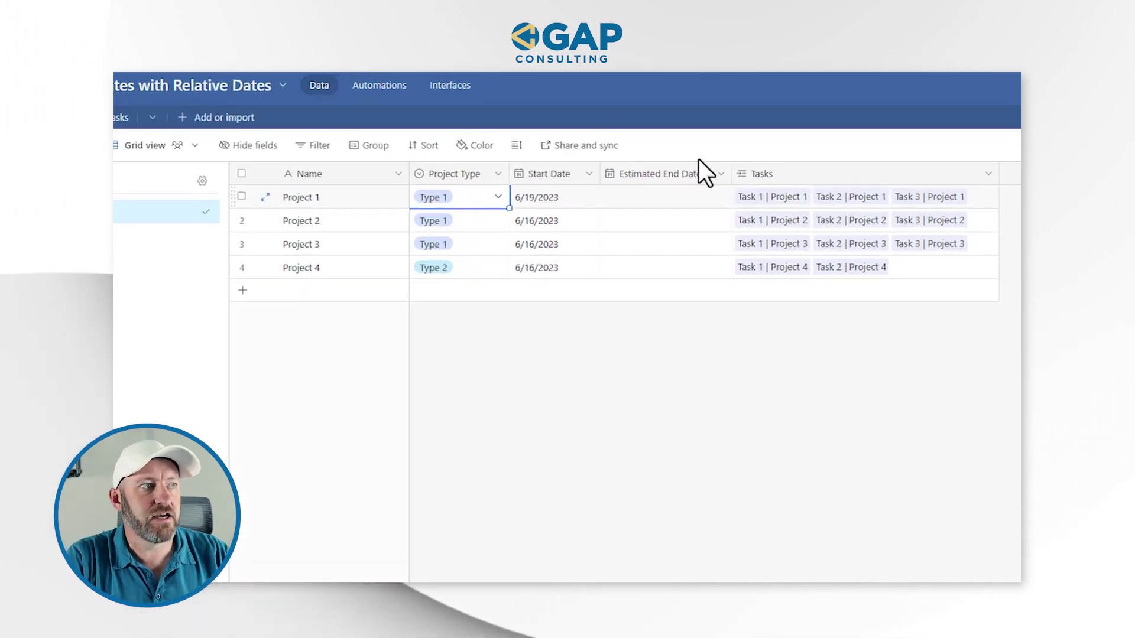
left_click(883, 200)
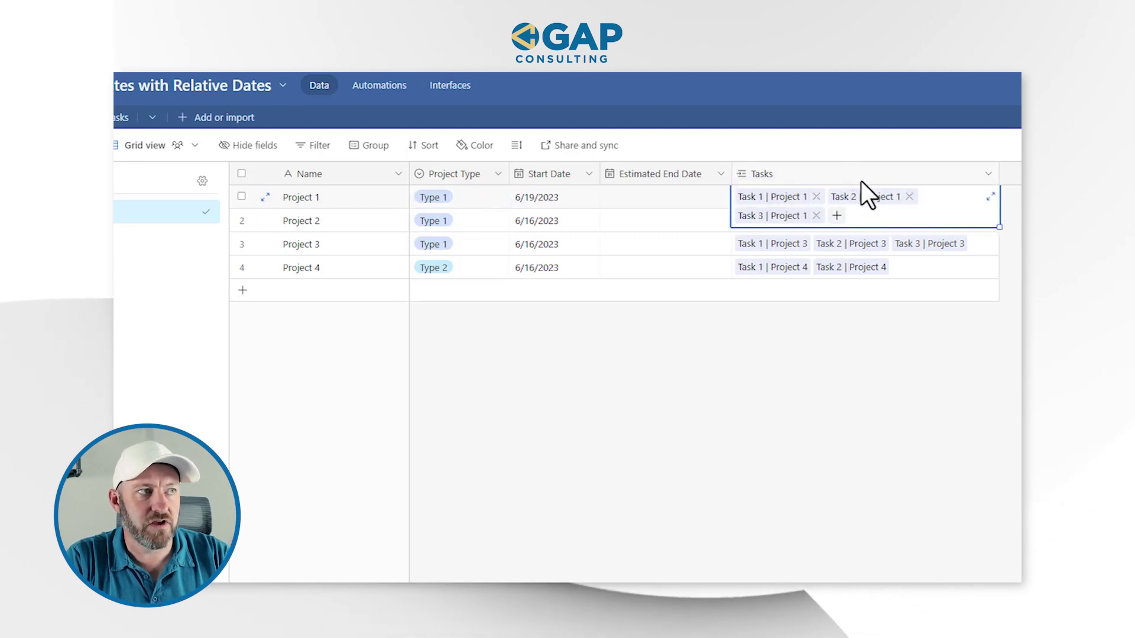
key("Escape")
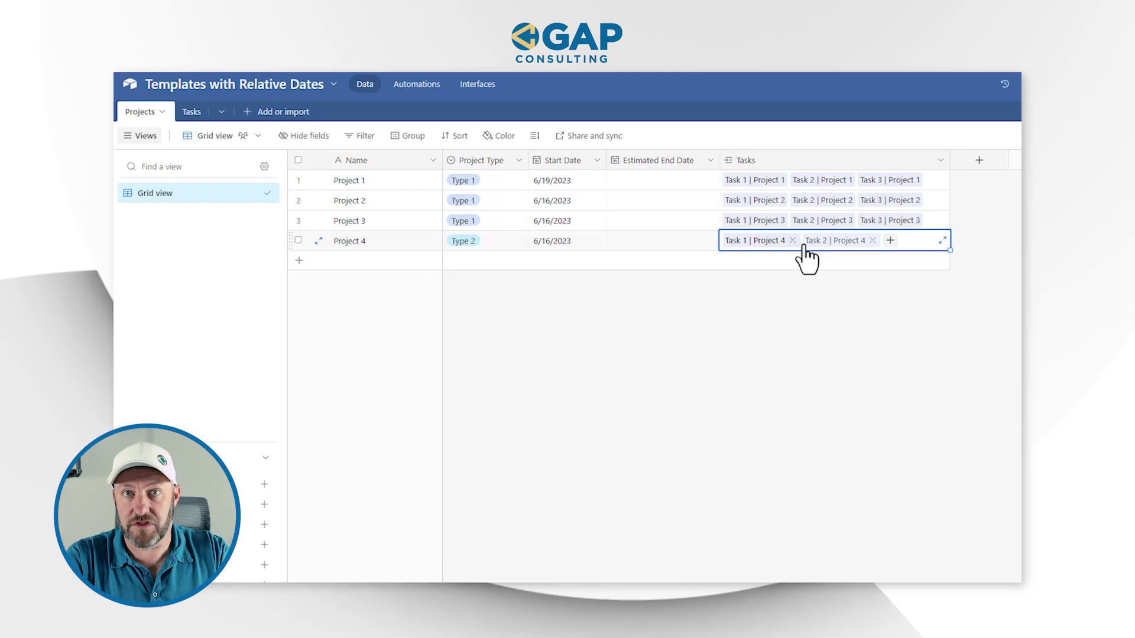
left_click(191, 112)
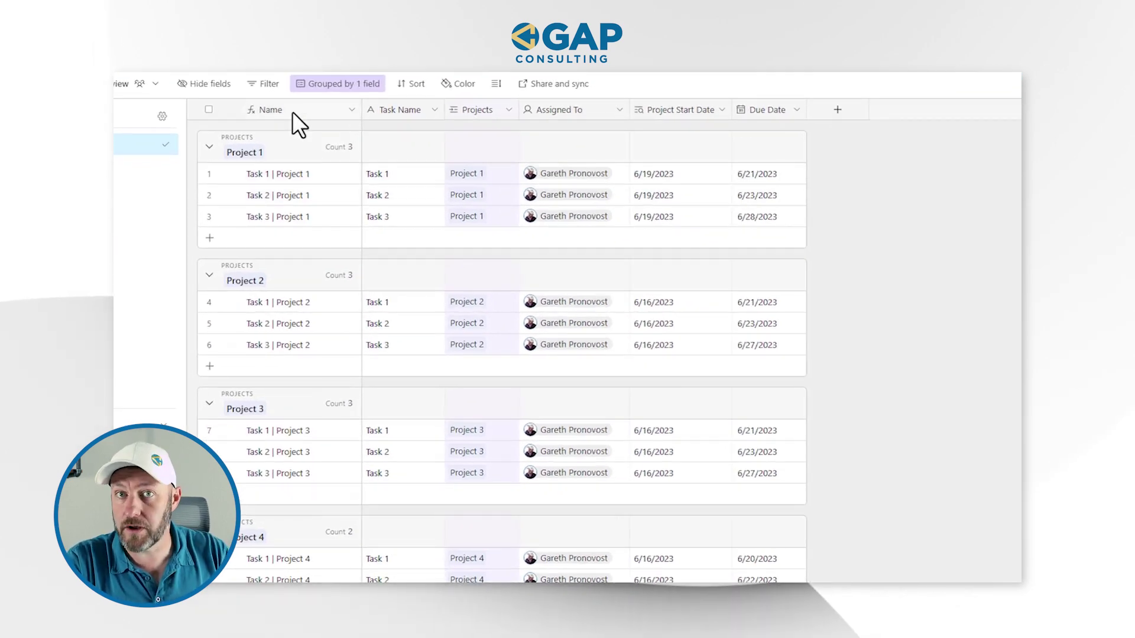
Inspect Task 1's cells and the Project Start Date lookup settings, leaving them unchanged.
left_click(396, 175)
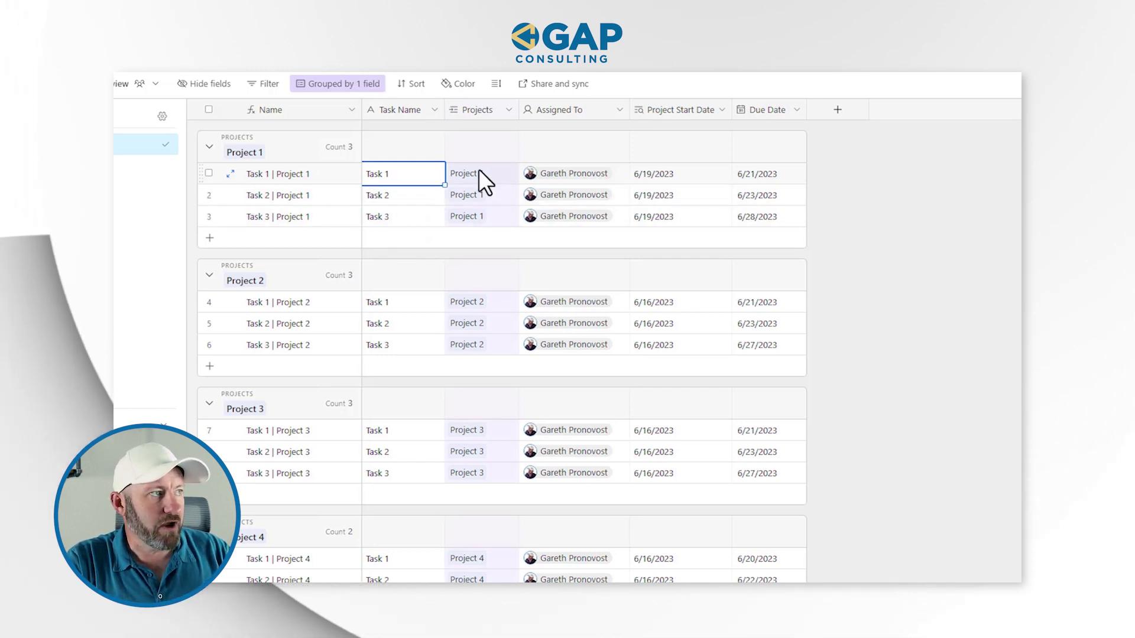
left_click(579, 179)
left_click(664, 175)
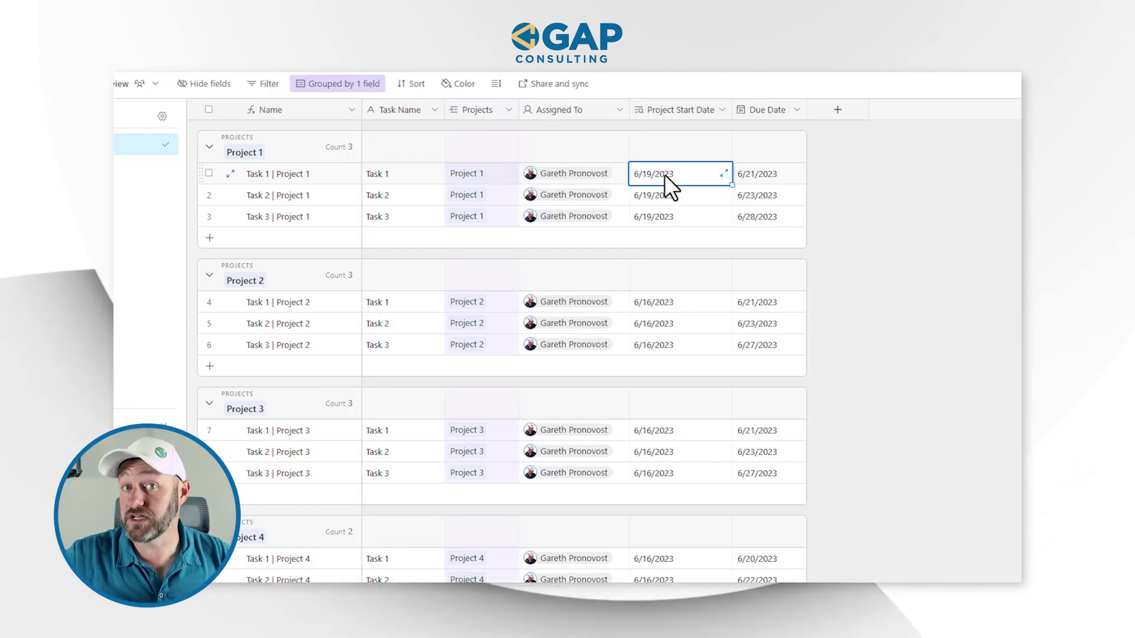
double_click(658, 110)
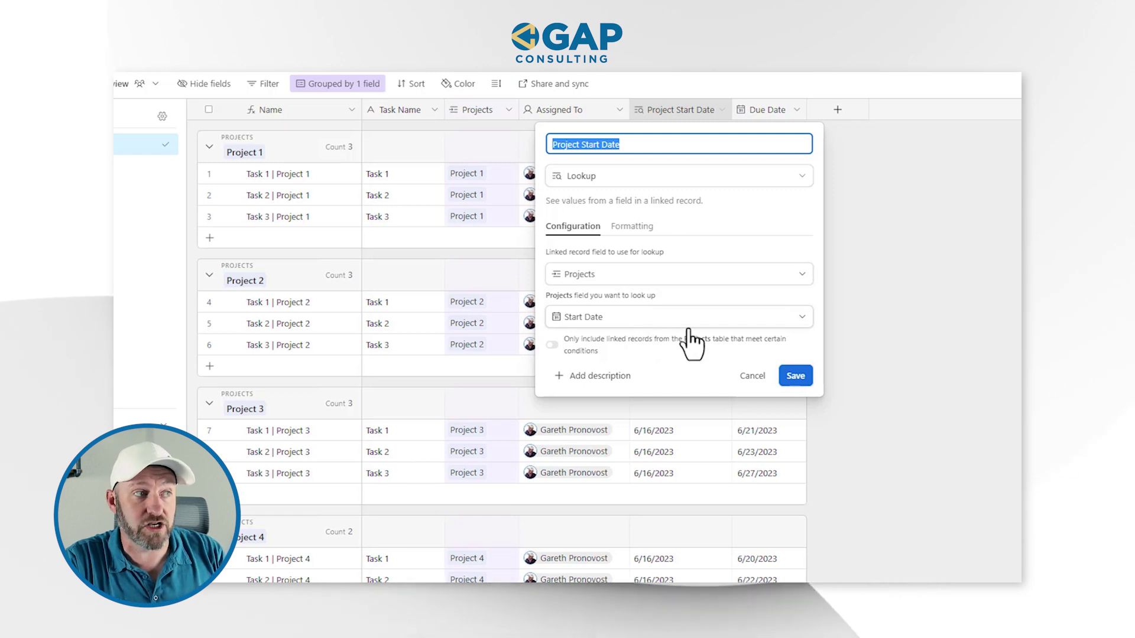
left_click(749, 376)
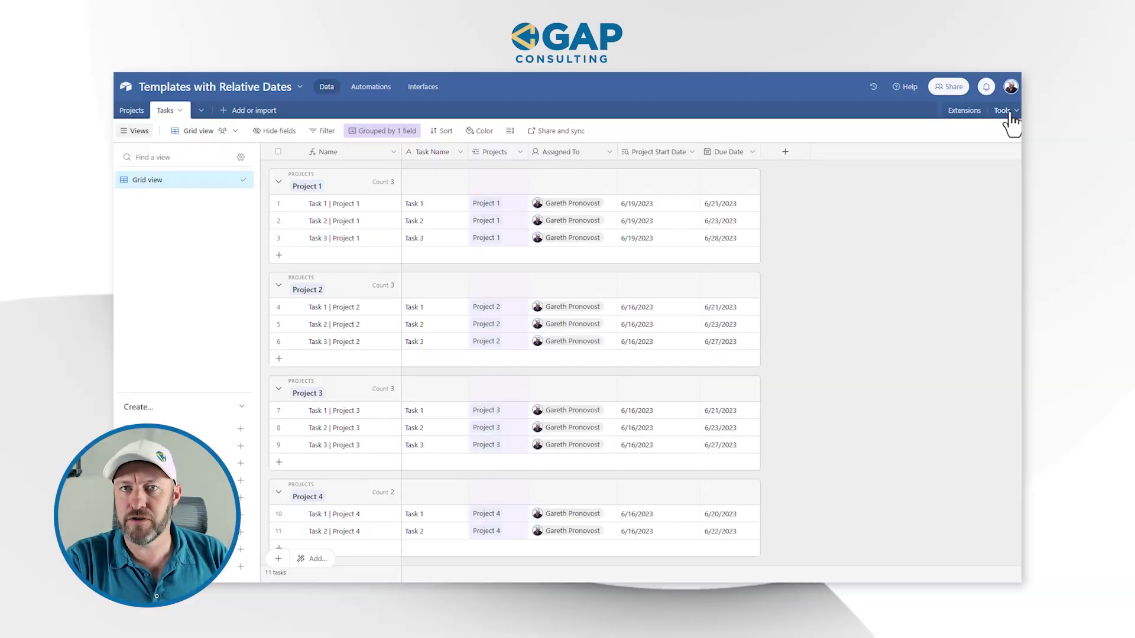
Open the New Project: Type 1 record template from the base's tools.
left_click(1004, 113)
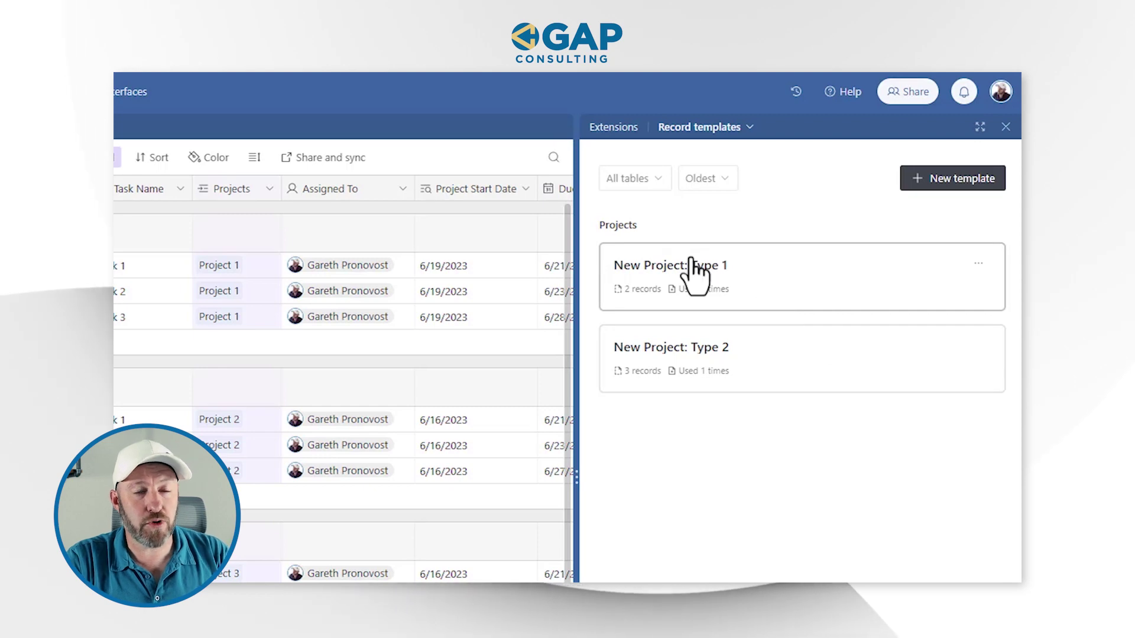
left_click(762, 277)
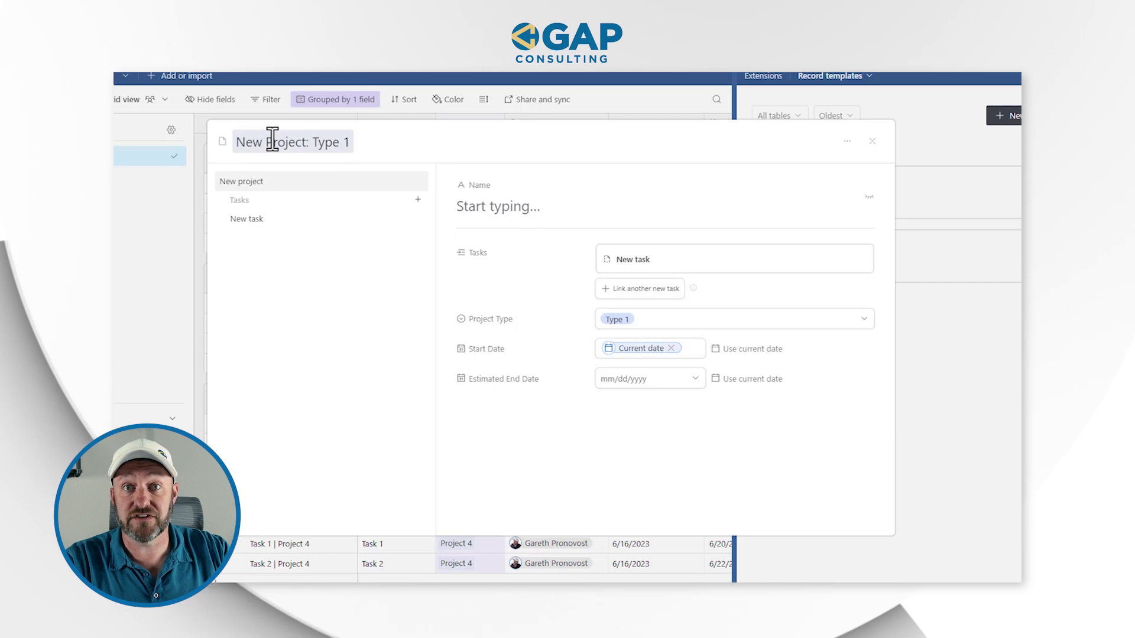
left_click(256, 223)
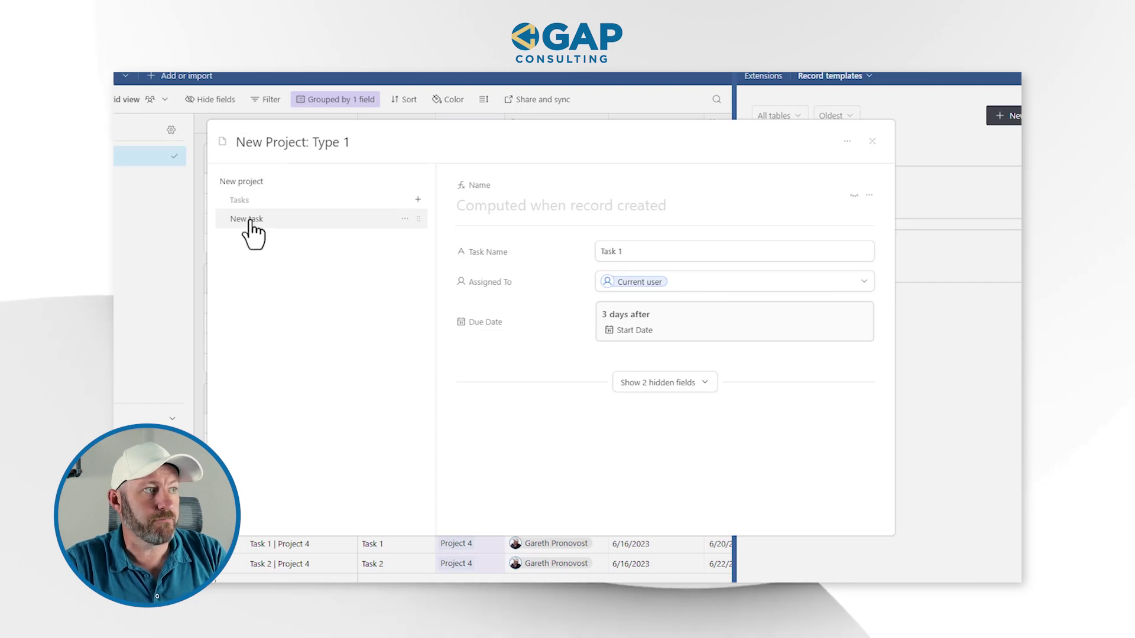
triple_click(626, 255)
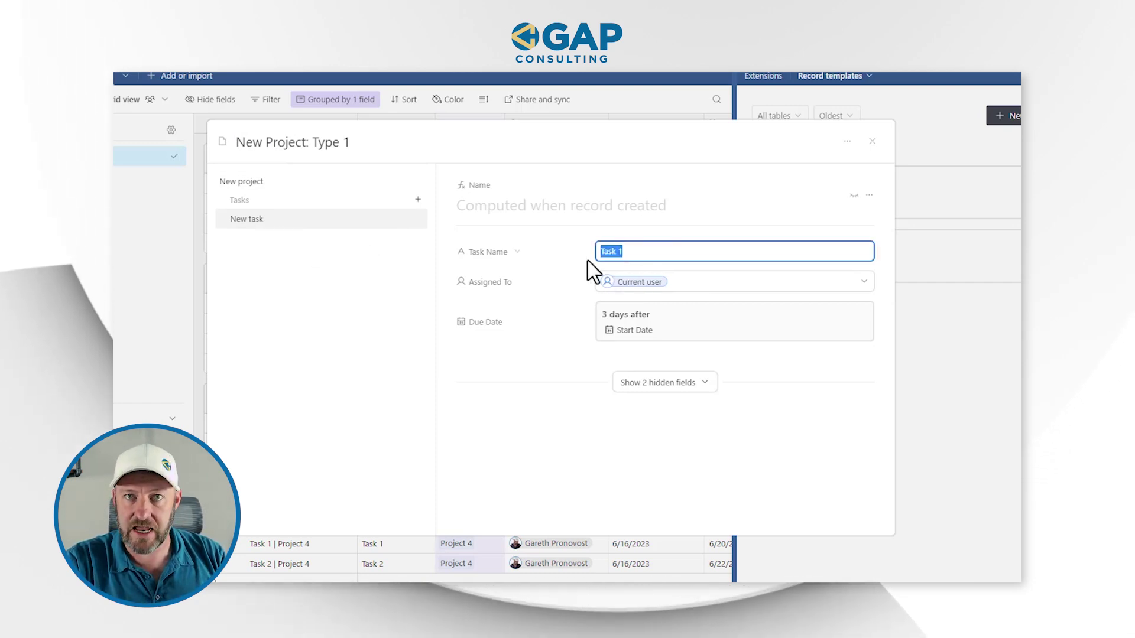
left_click(628, 287)
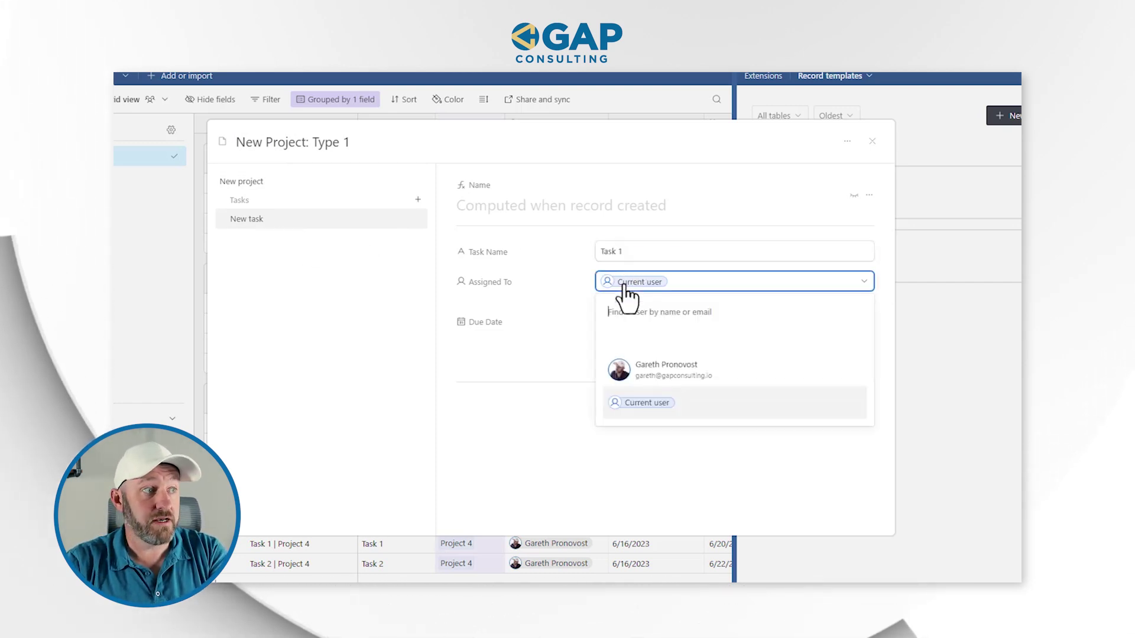
left_click(687, 413)
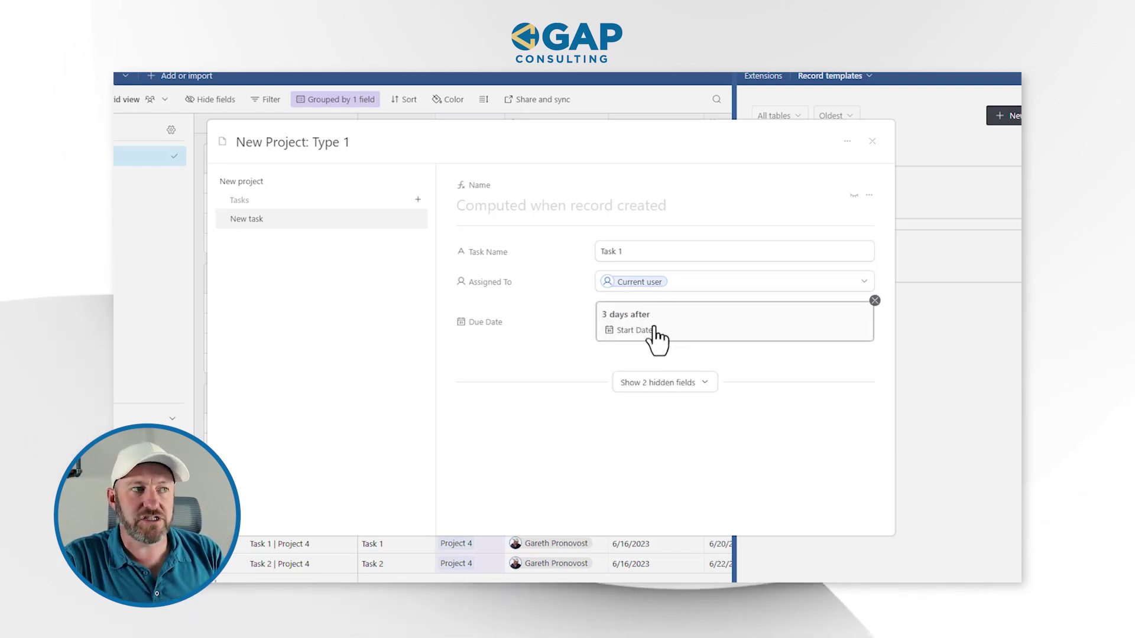
left_click(655, 329)
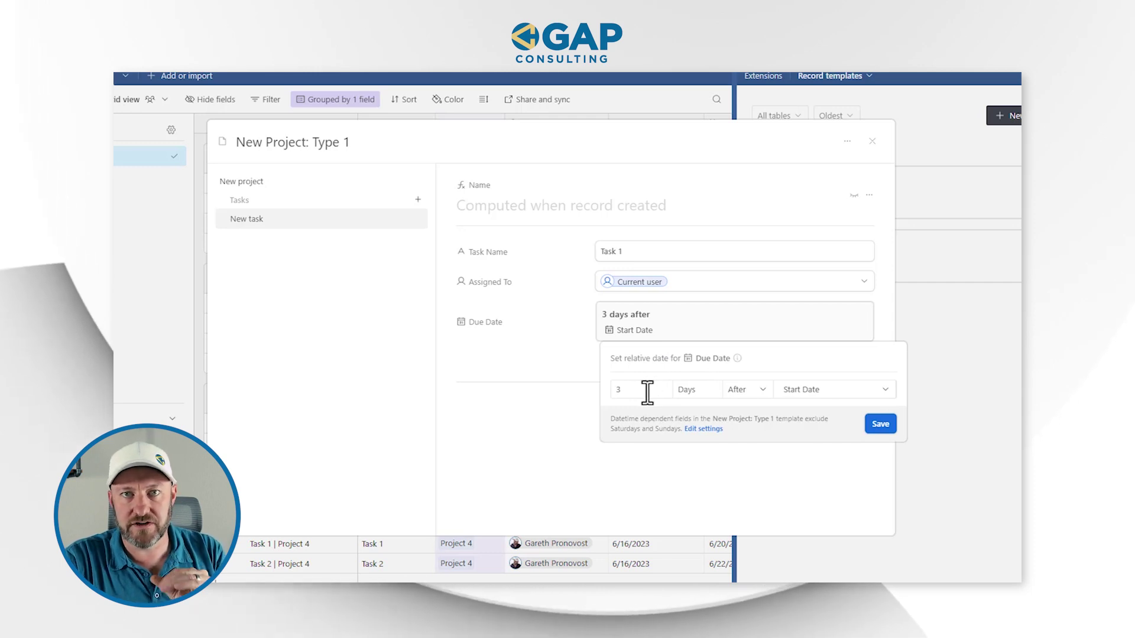
left_click_drag(634, 393, 612, 395)
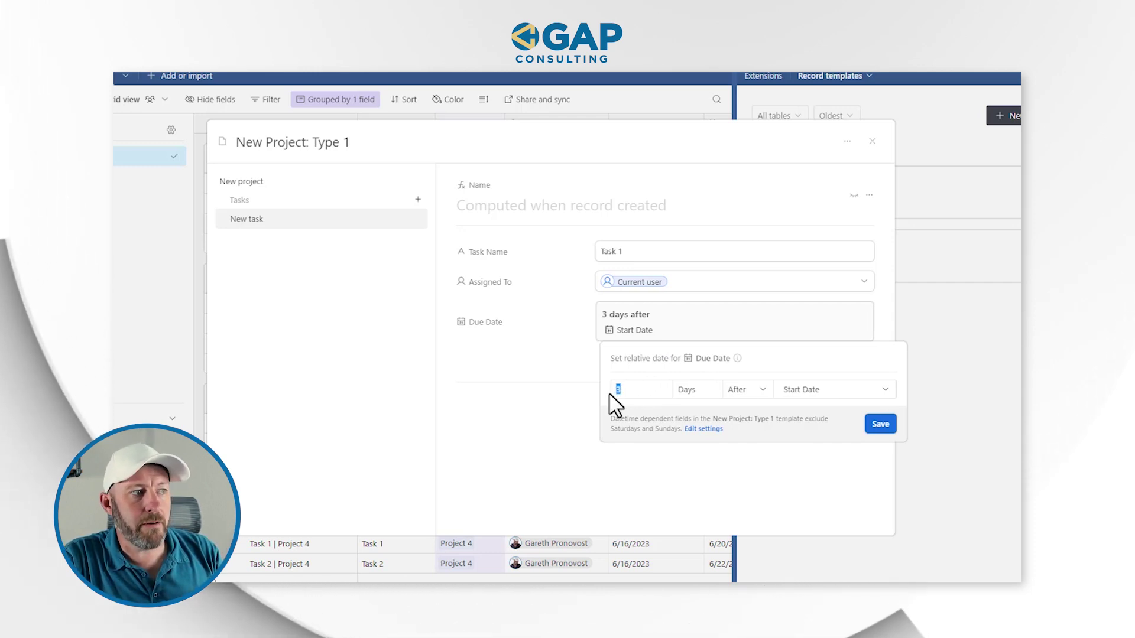
left_click(735, 393)
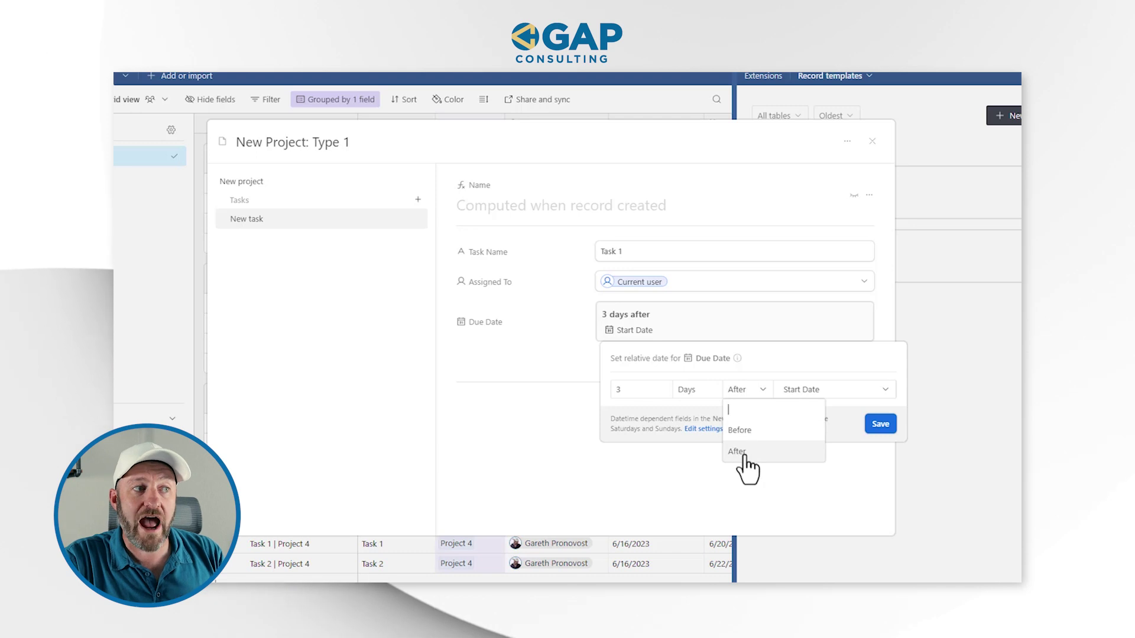
left_click(749, 395)
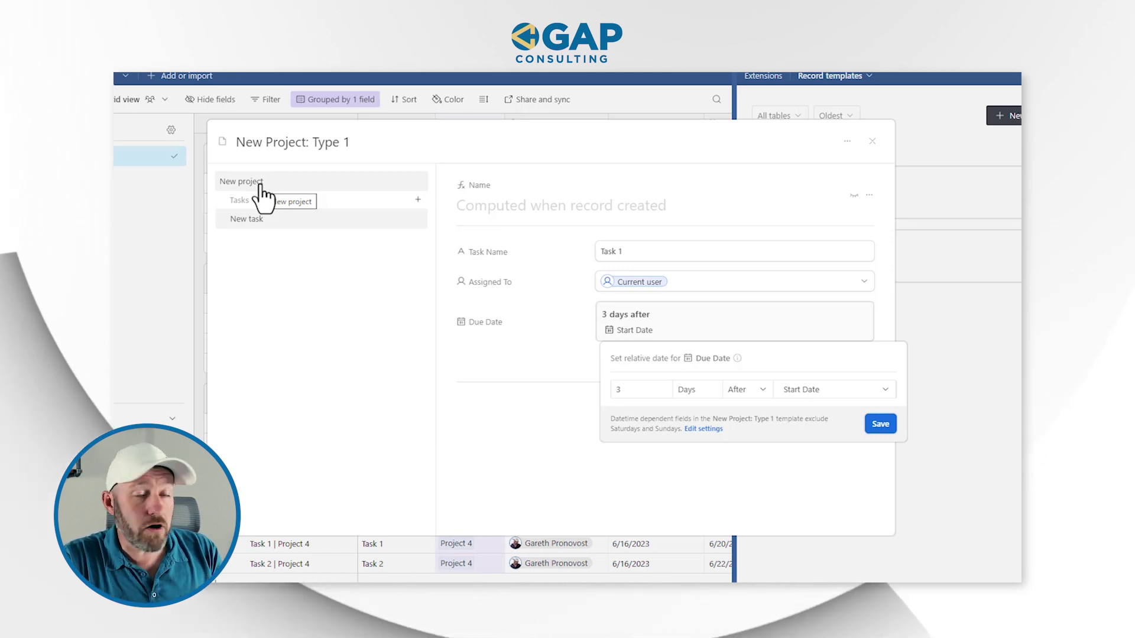
left_click(260, 186)
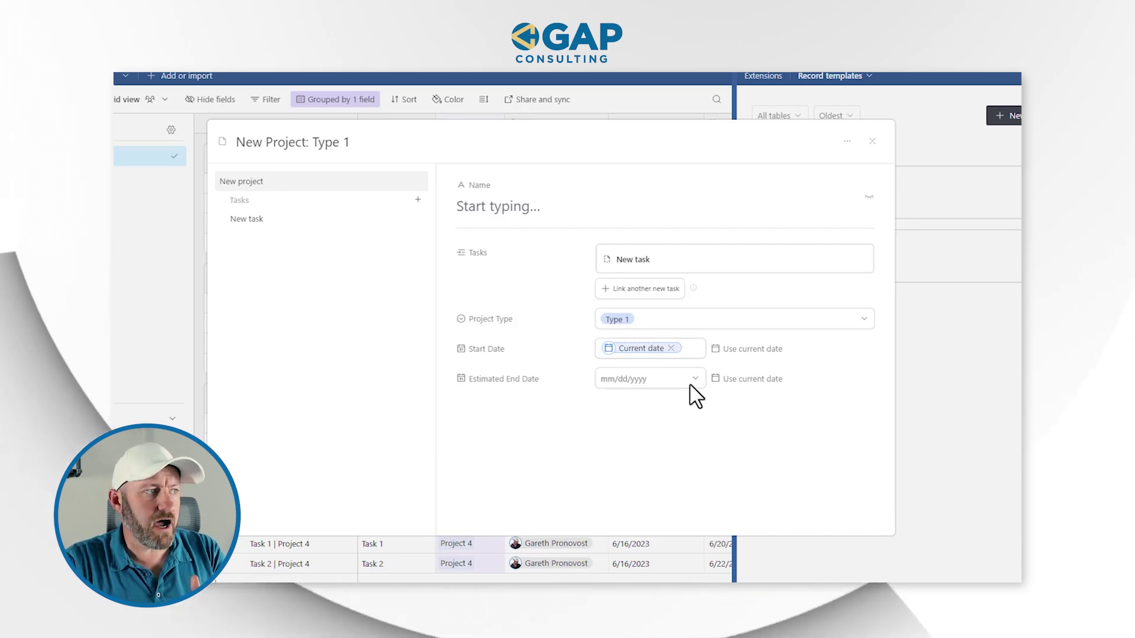
Check the Estimated End Date and the template task's due date, 3 days after Start Date.
left_click(660, 379)
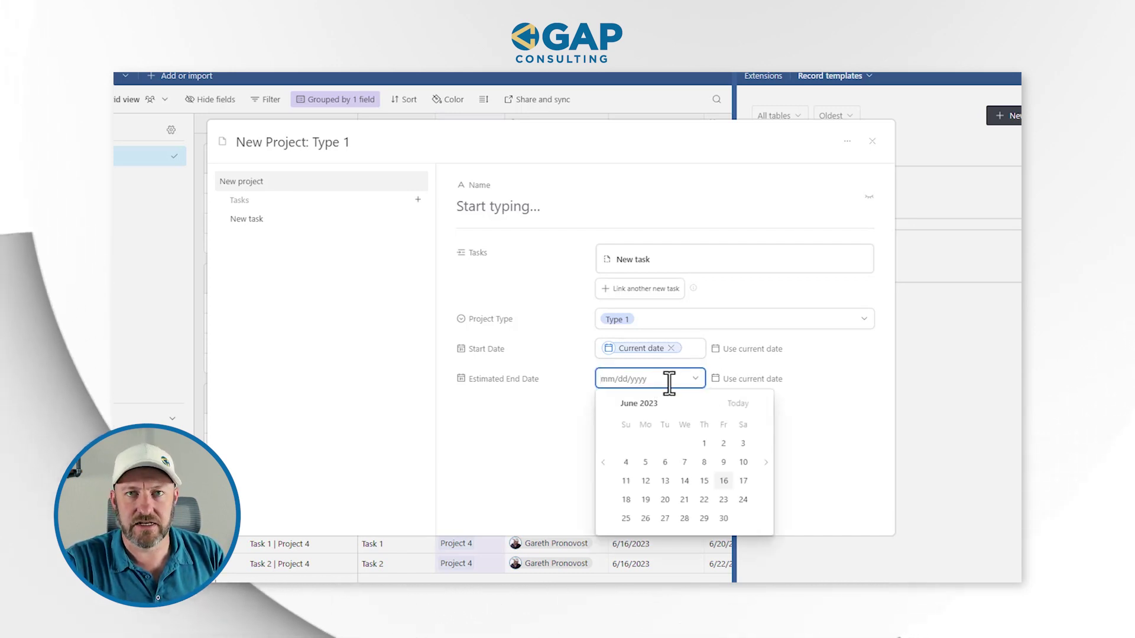
left_click(802, 401)
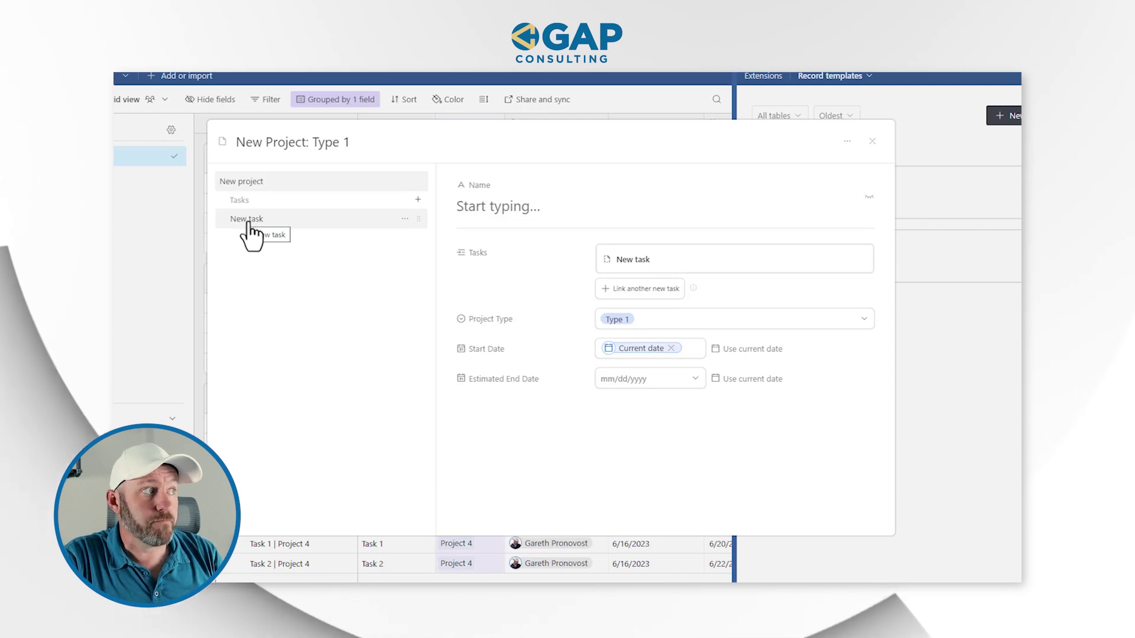
left_click(248, 223)
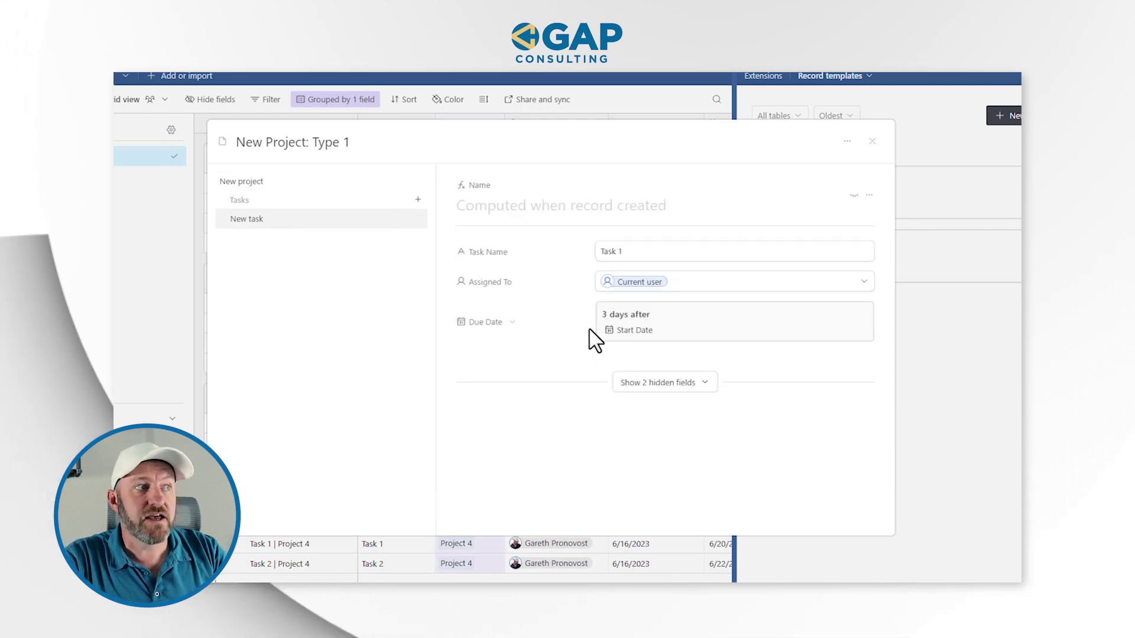
left_click(660, 338)
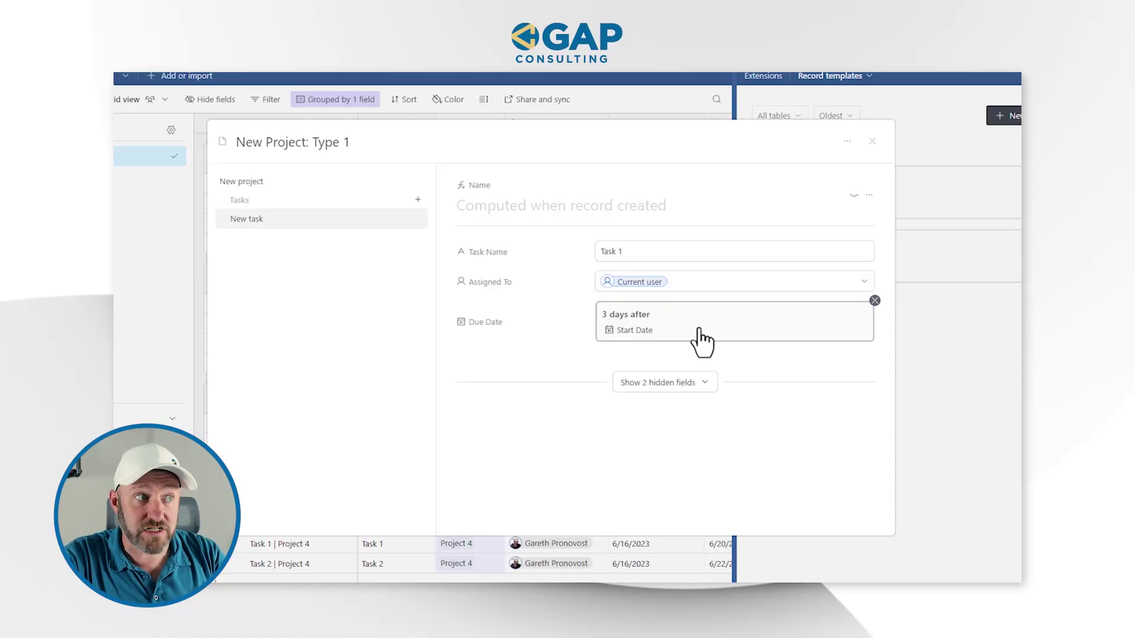
Keep the task's due-date offset counting from Start Date, then close the Type 1 template.
left_click(699, 331)
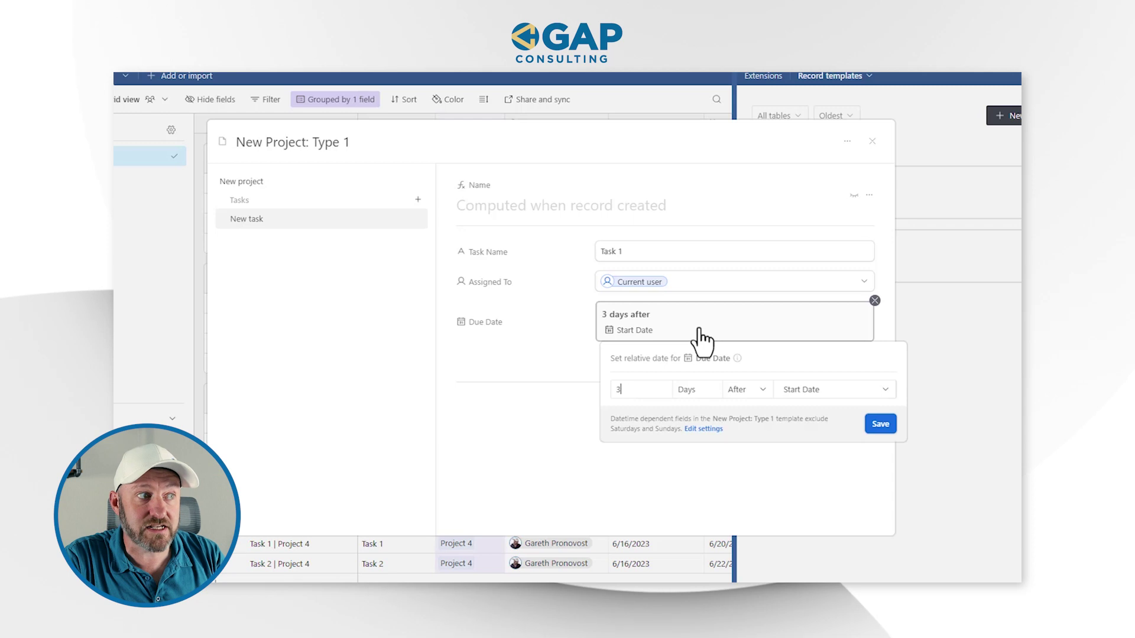
left_click(817, 392)
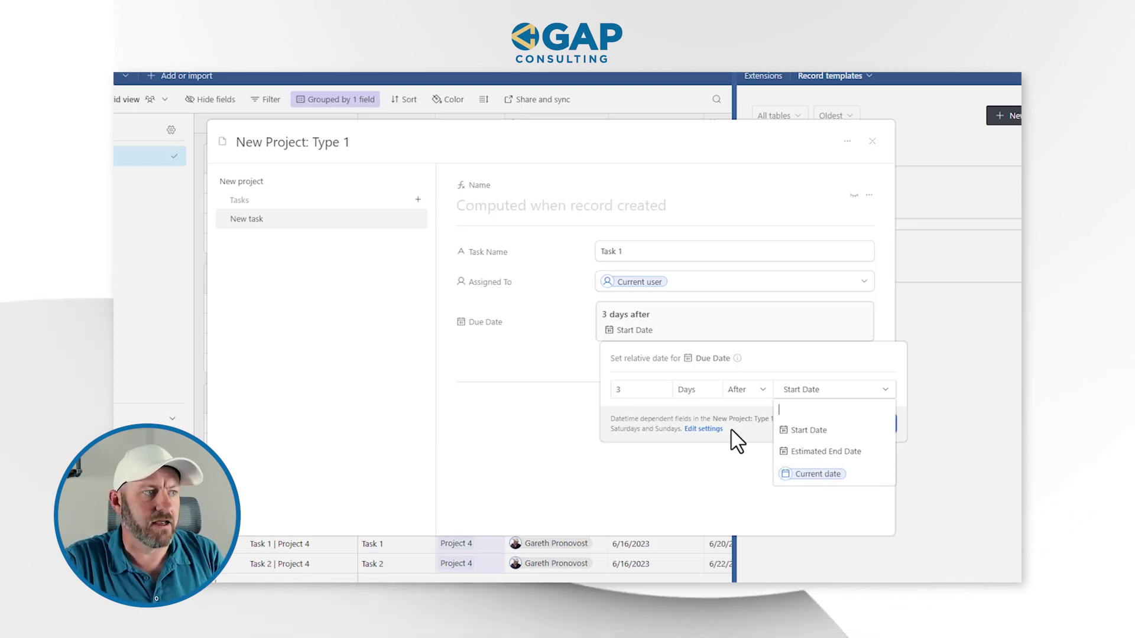
left_click(644, 408)
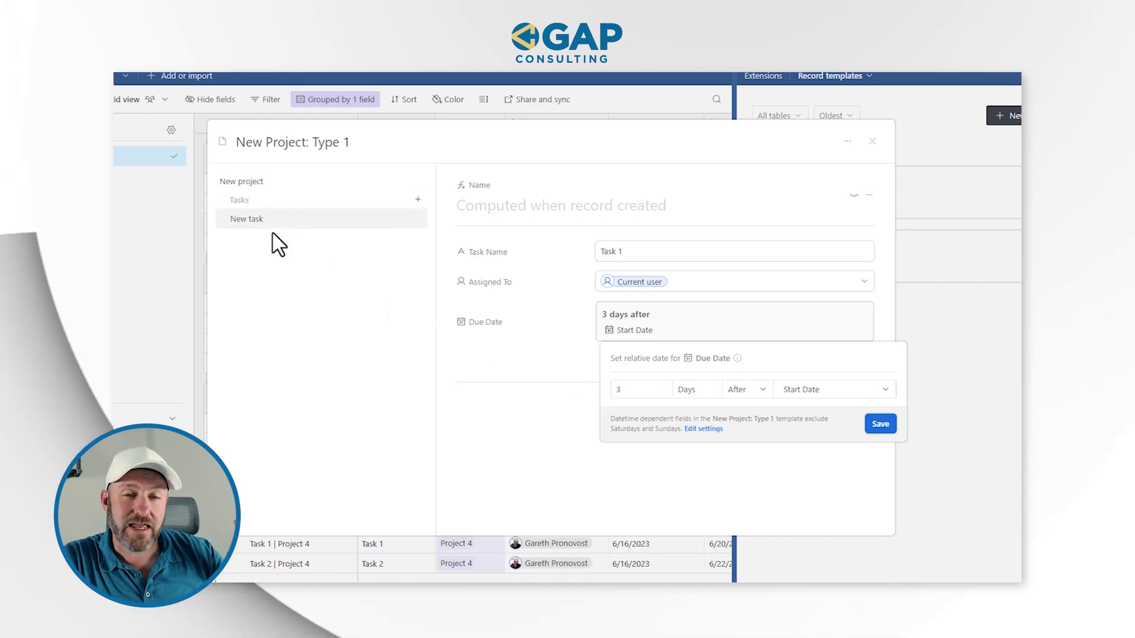
left_click(267, 183)
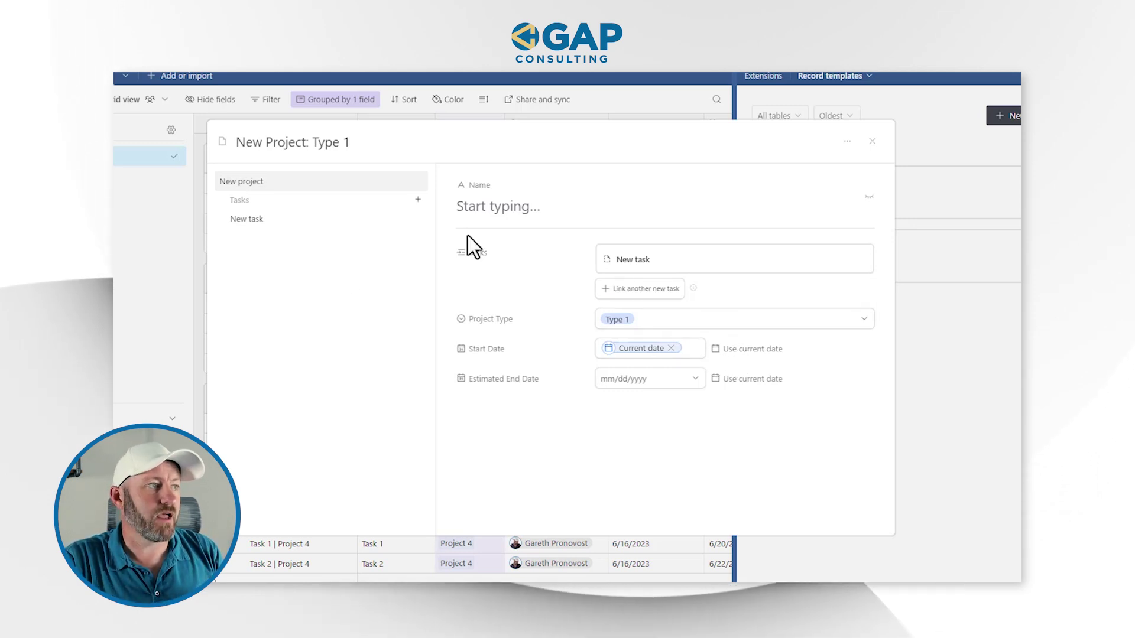
left_click(319, 222)
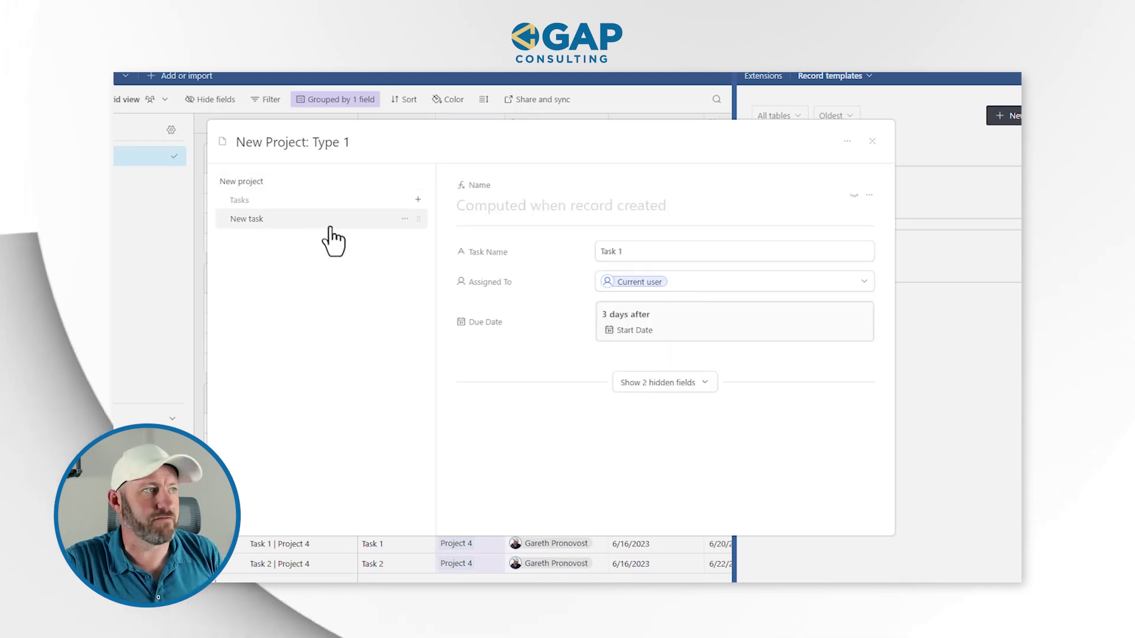
left_click(871, 141)
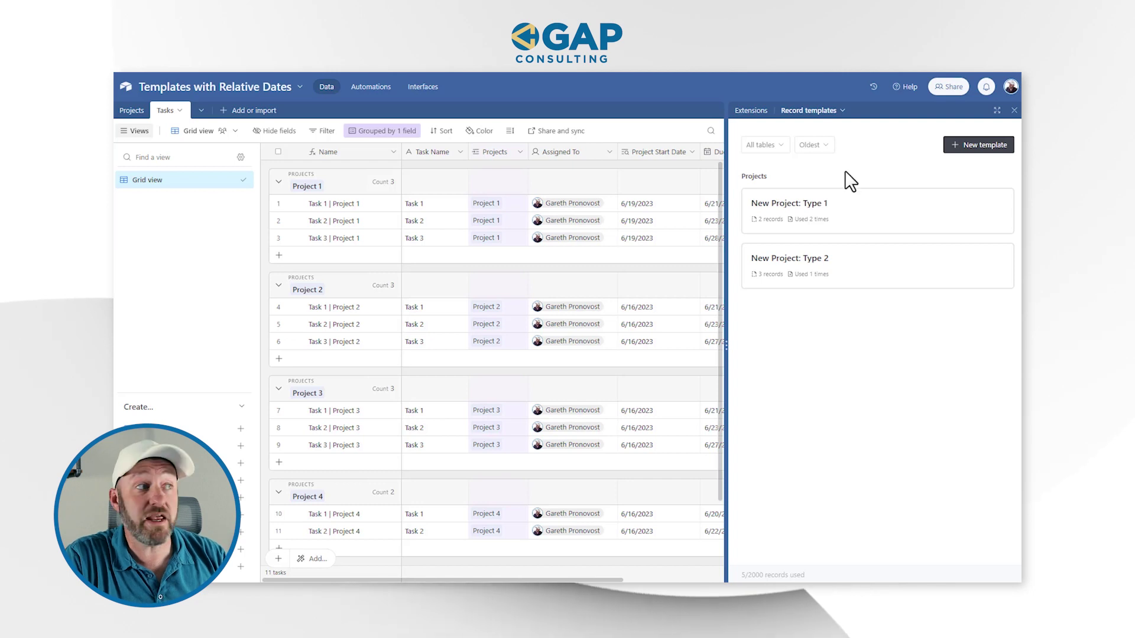
On the Projects table, view Project 4's type options and start a new record template.
left_click(133, 112)
left_click(431, 224)
left_click(431, 223)
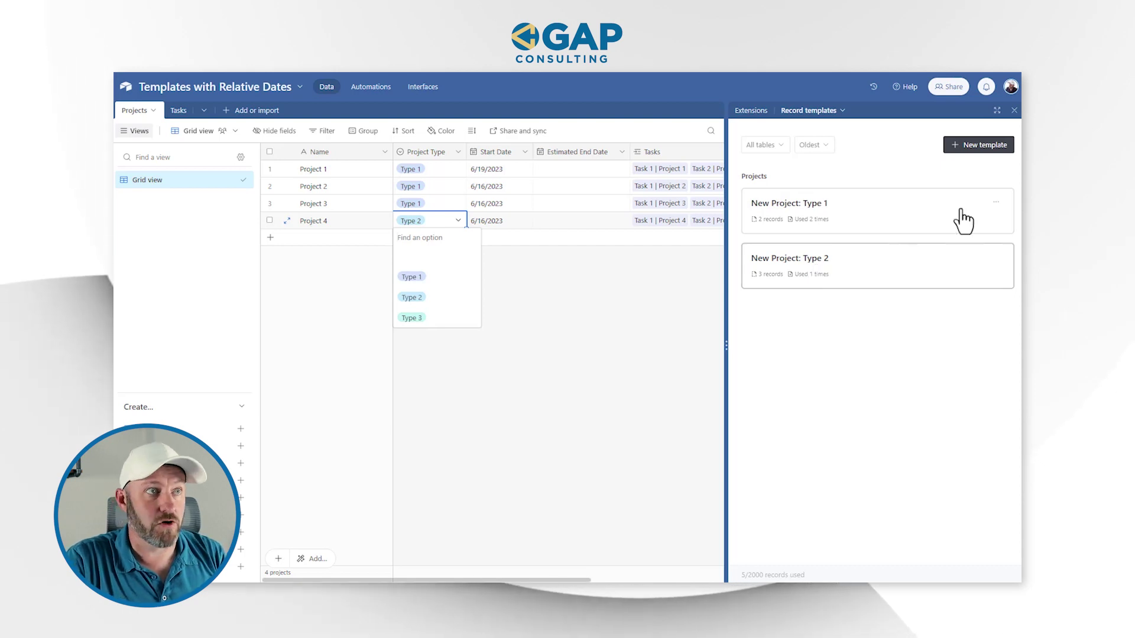
left_click(975, 146)
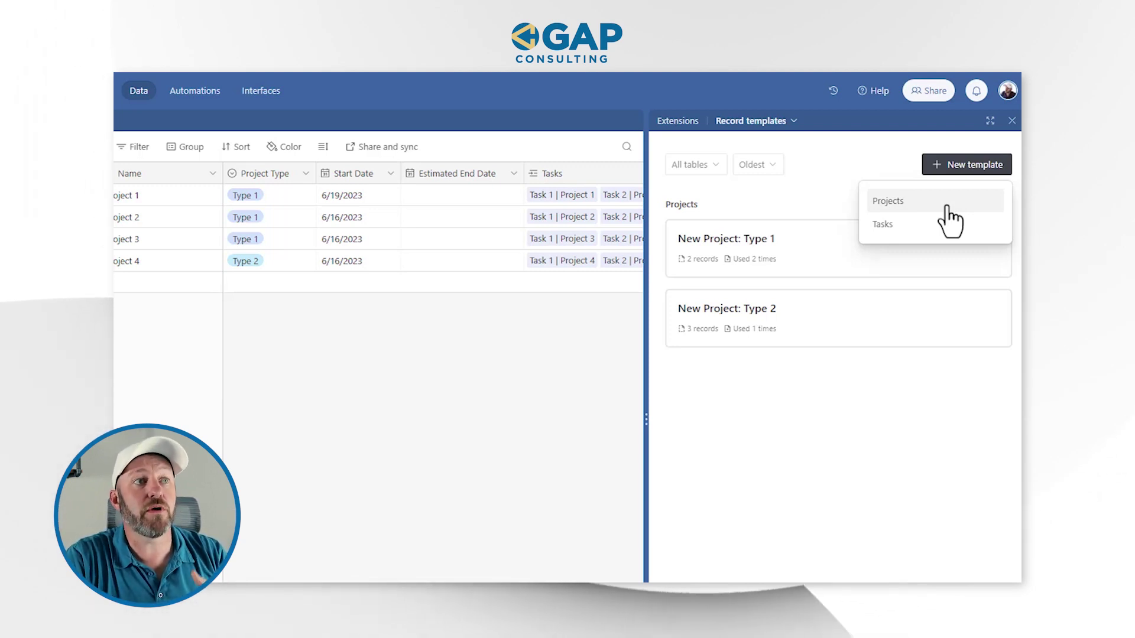
Create a Projects template with a linked new task, Task 1, assigned to Current user.
left_click(947, 206)
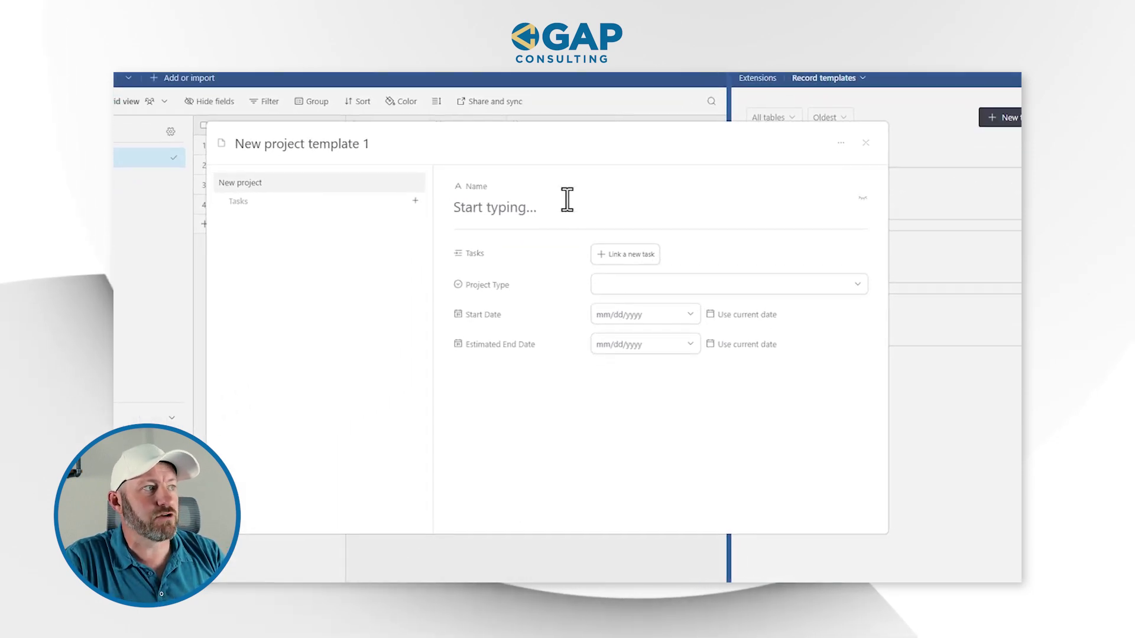
left_click(532, 216)
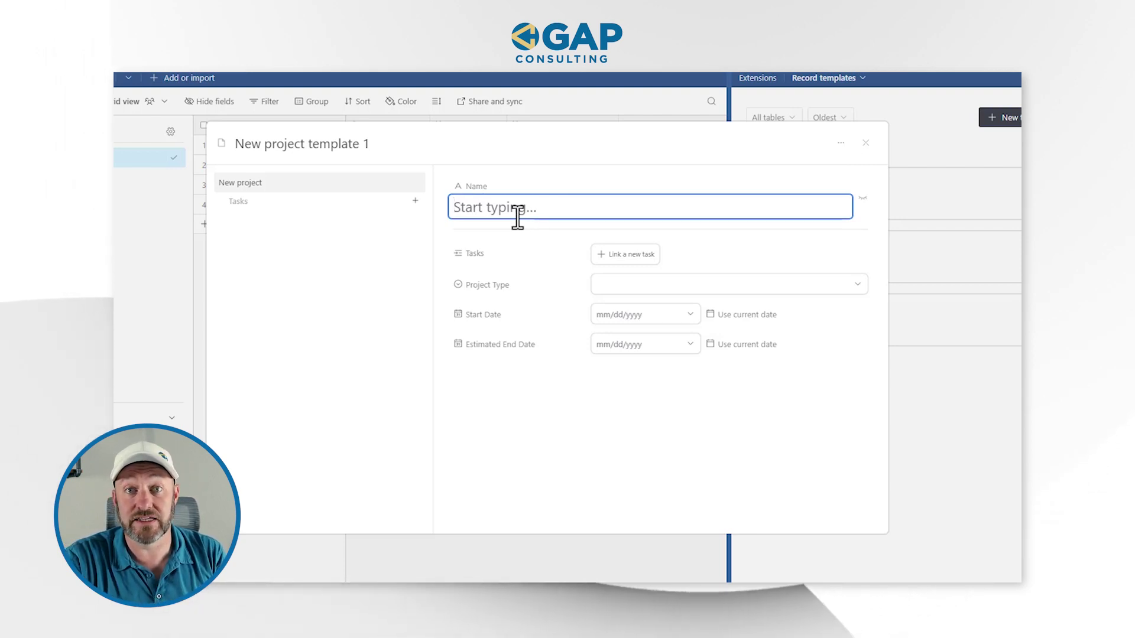
left_click(616, 255)
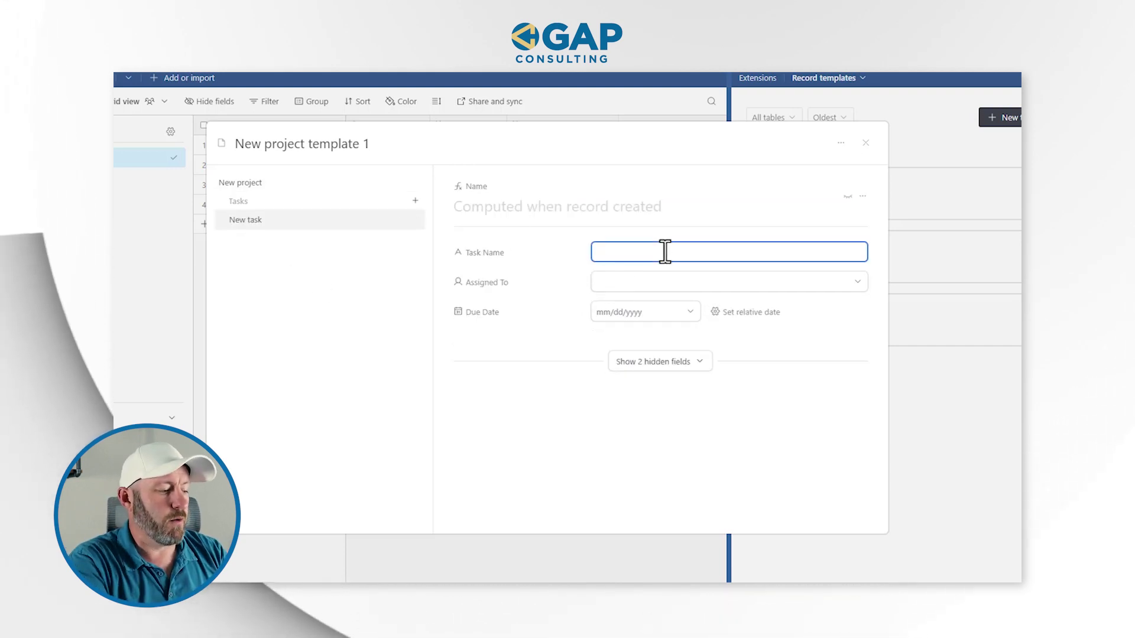
type("Task 1")
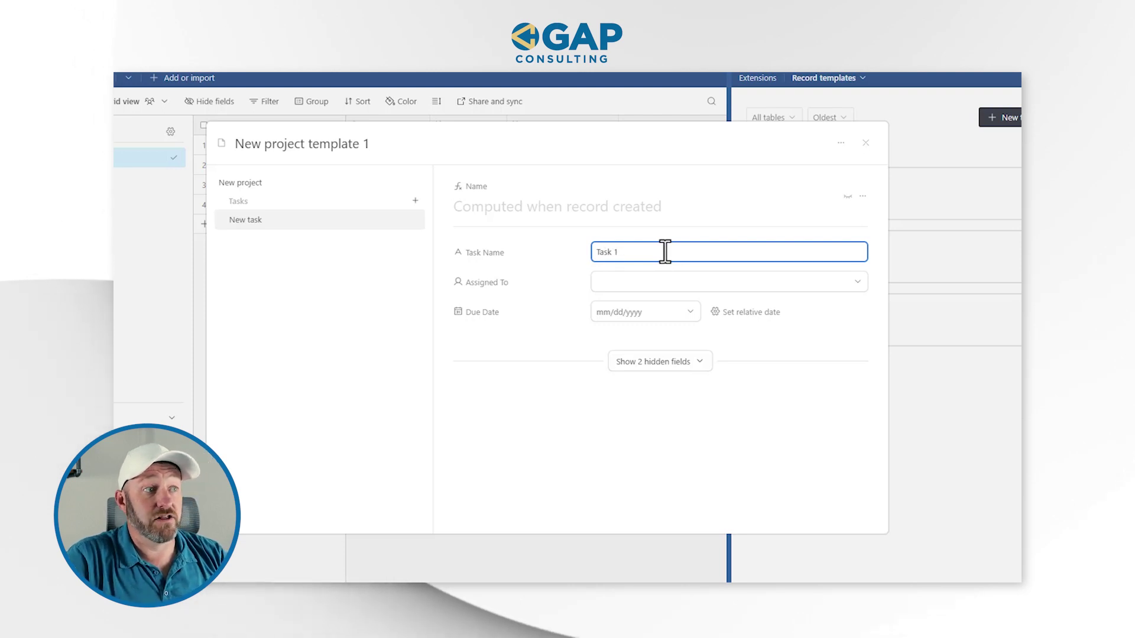
left_click(673, 283)
left_click(647, 397)
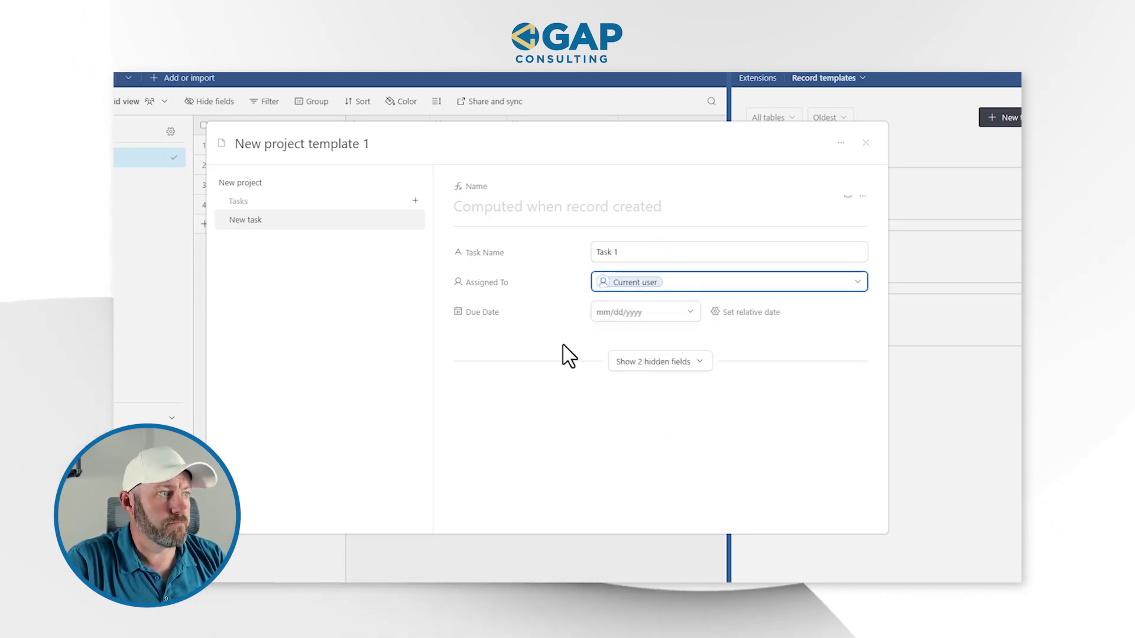
Make Task 1 due 3 days after Start Date.
left_click(735, 316)
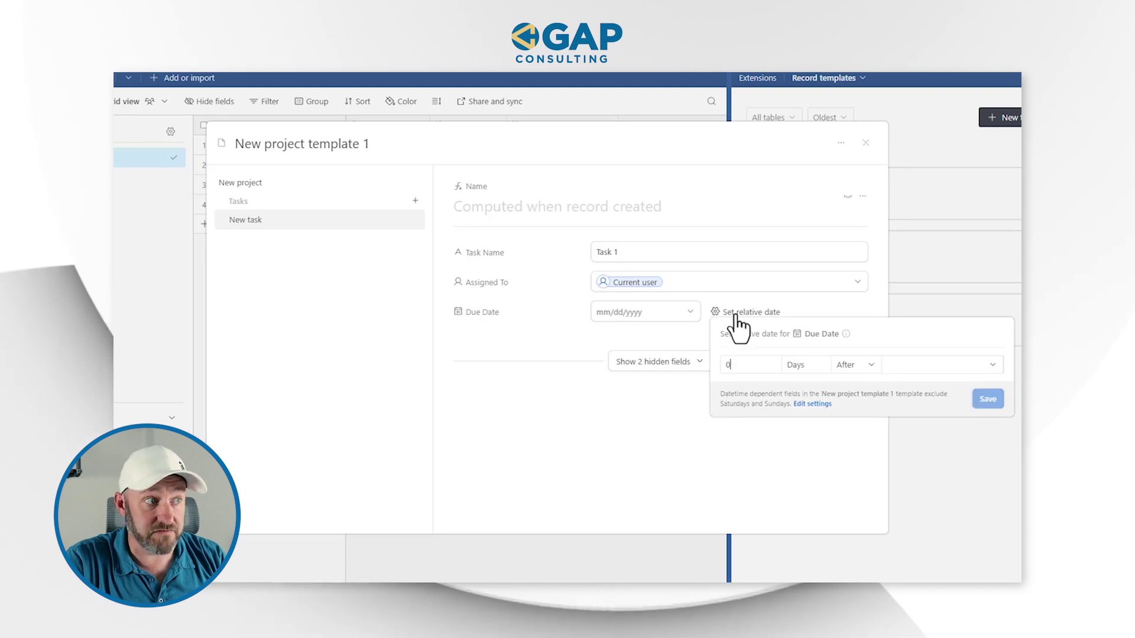
left_click(739, 365)
type("3")
left_click(892, 366)
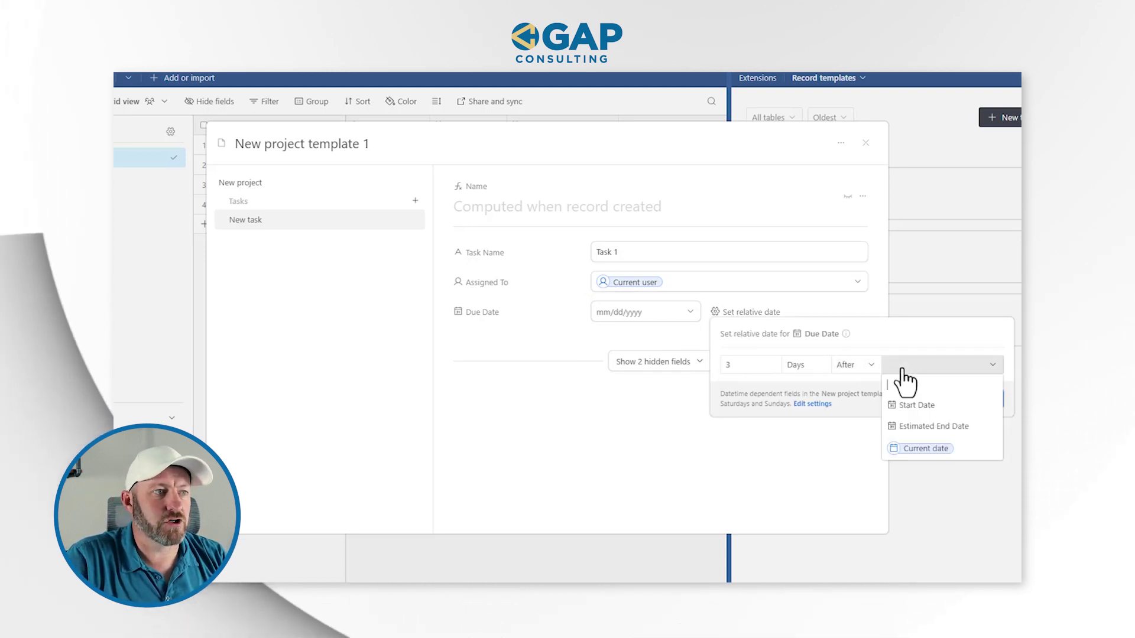
left_click(930, 406)
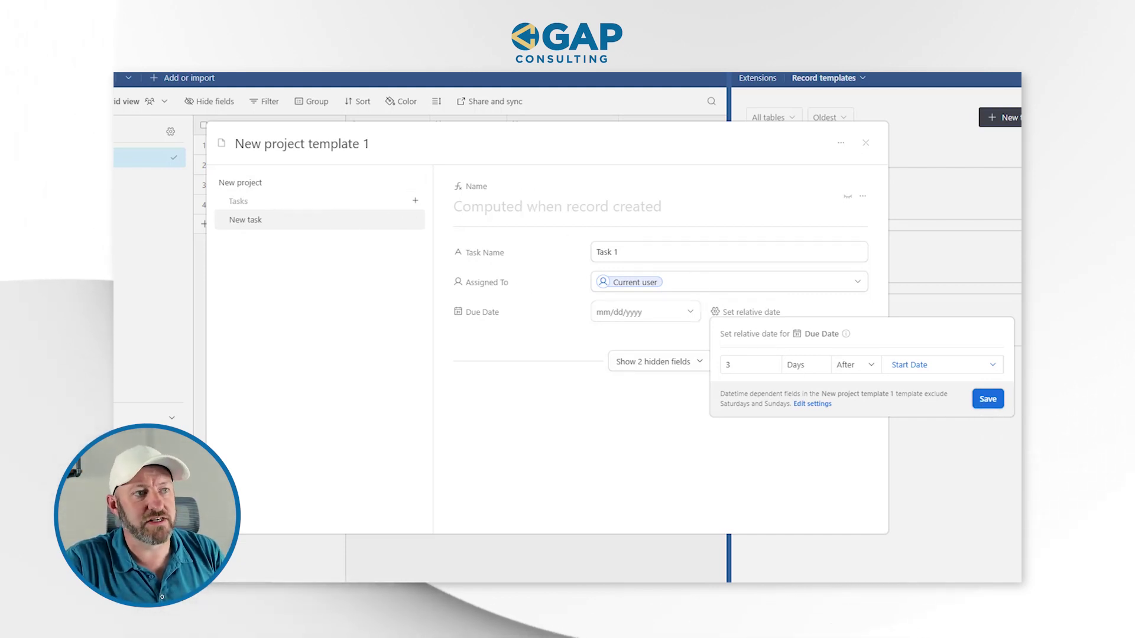
left_click(987, 400)
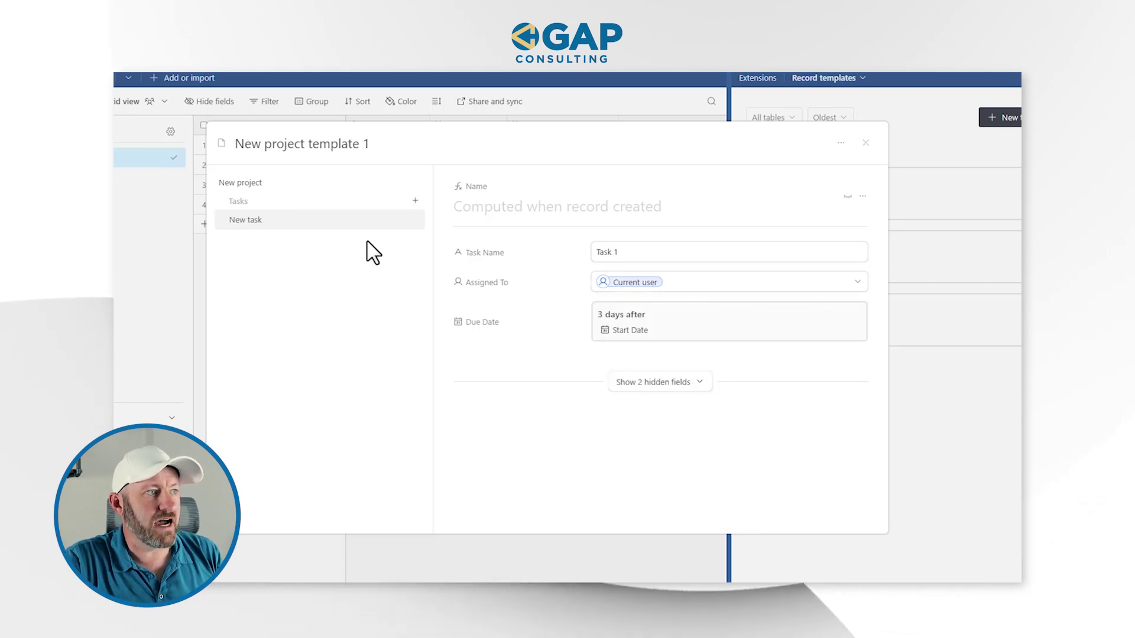
Add two tasks and set Task 2 to Current user, due 7 days after current date.
left_click(415, 204)
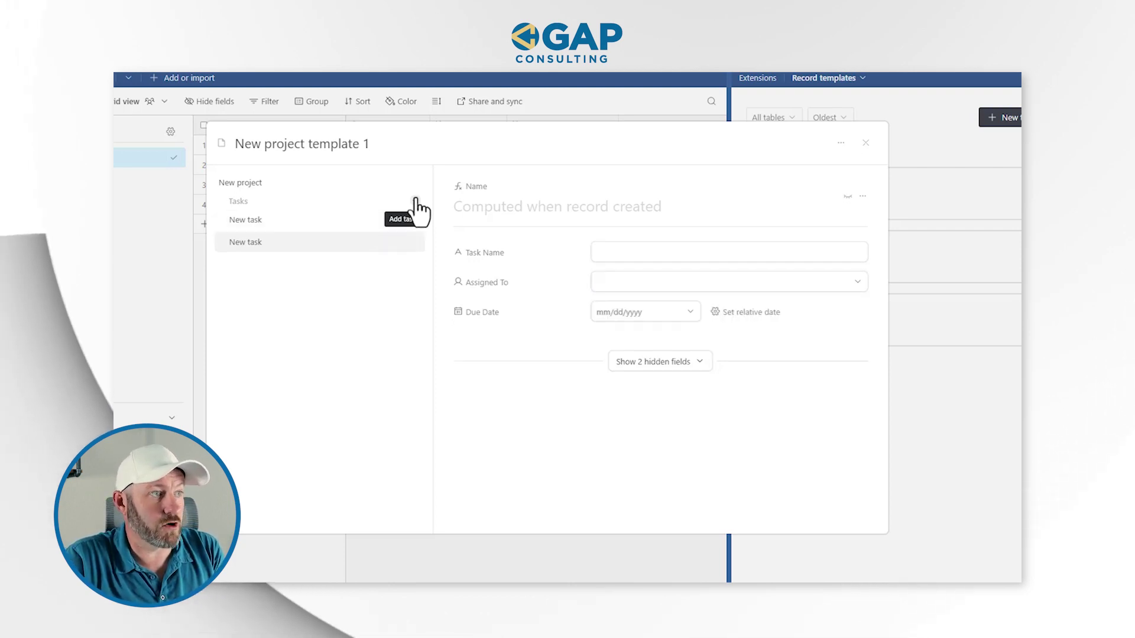
left_click(415, 201)
left_click(342, 248)
left_click(699, 253)
type("Task 2")
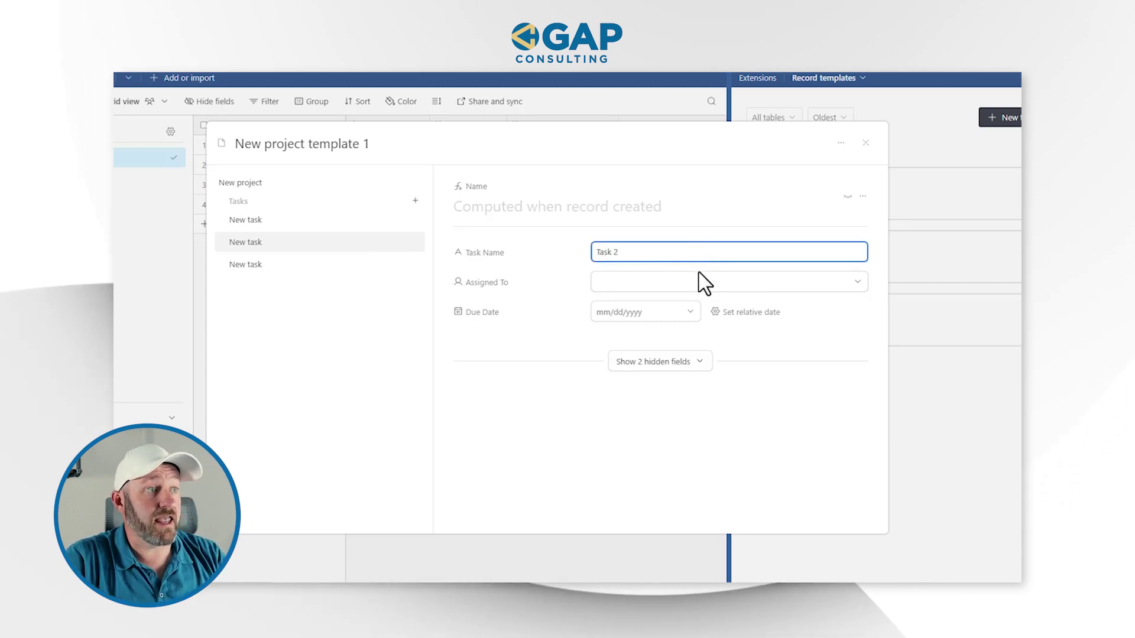
left_click(703, 282)
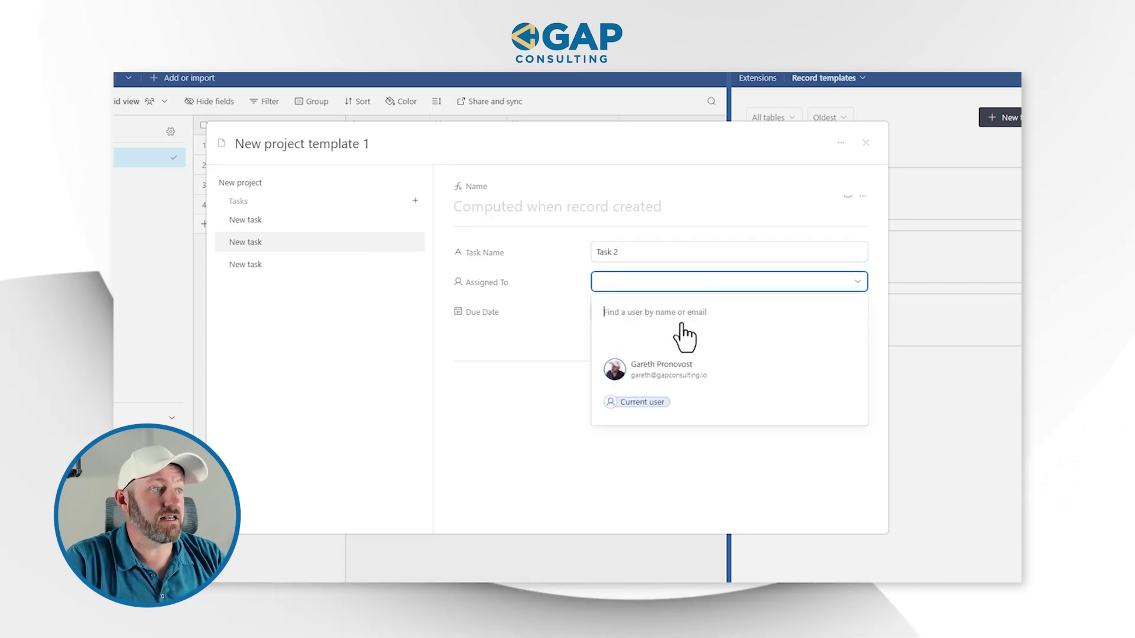
left_click(662, 413)
left_click(749, 312)
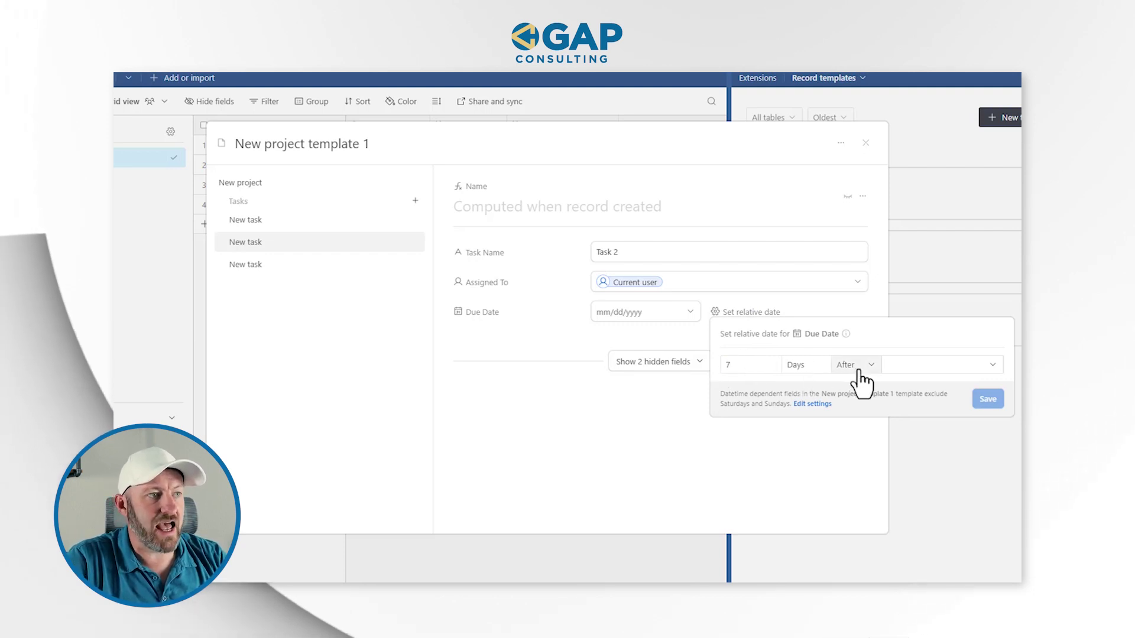
left_click(897, 367)
left_click(913, 449)
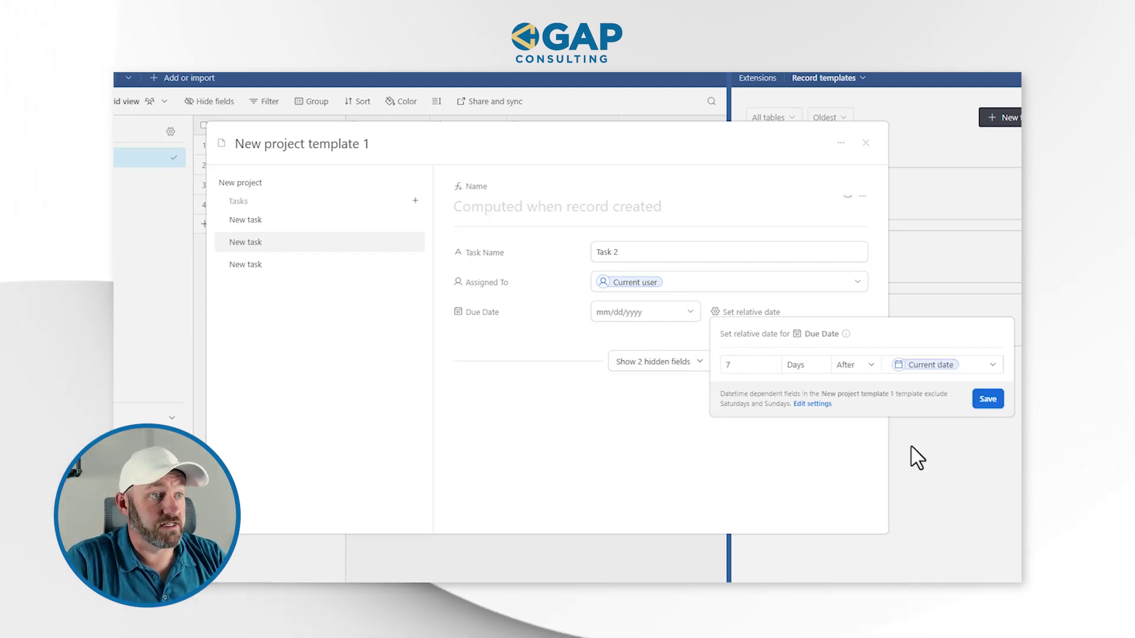
left_click(986, 400)
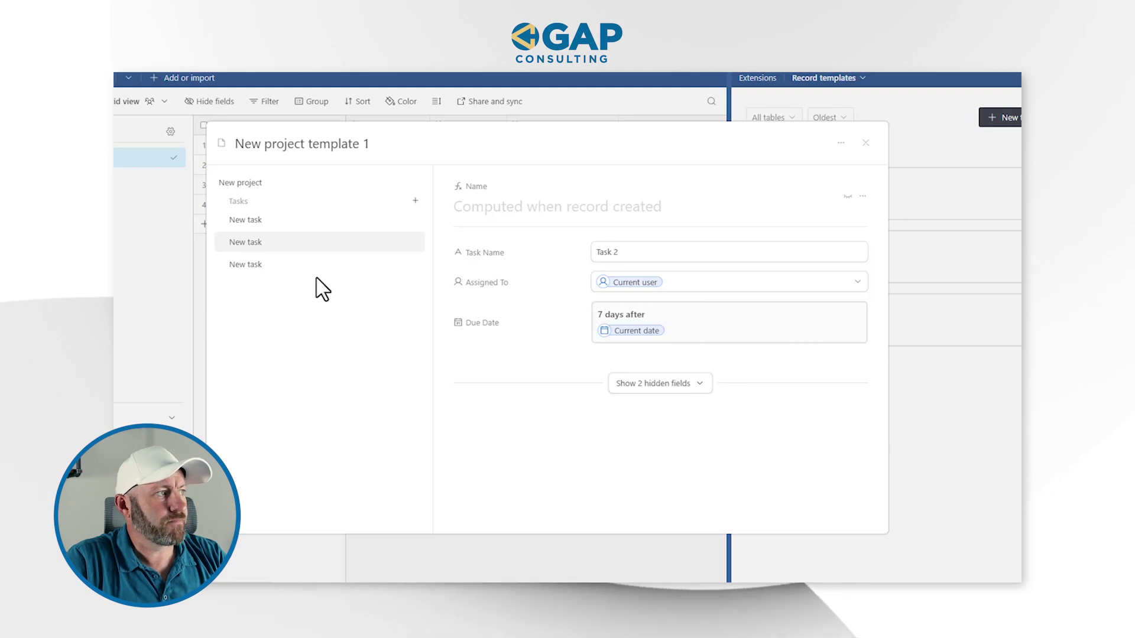
Name Task 3, assign it to Current user, due 9 days after current date.
left_click(342, 267)
left_click(626, 256)
type("Task 3")
left_click(756, 284)
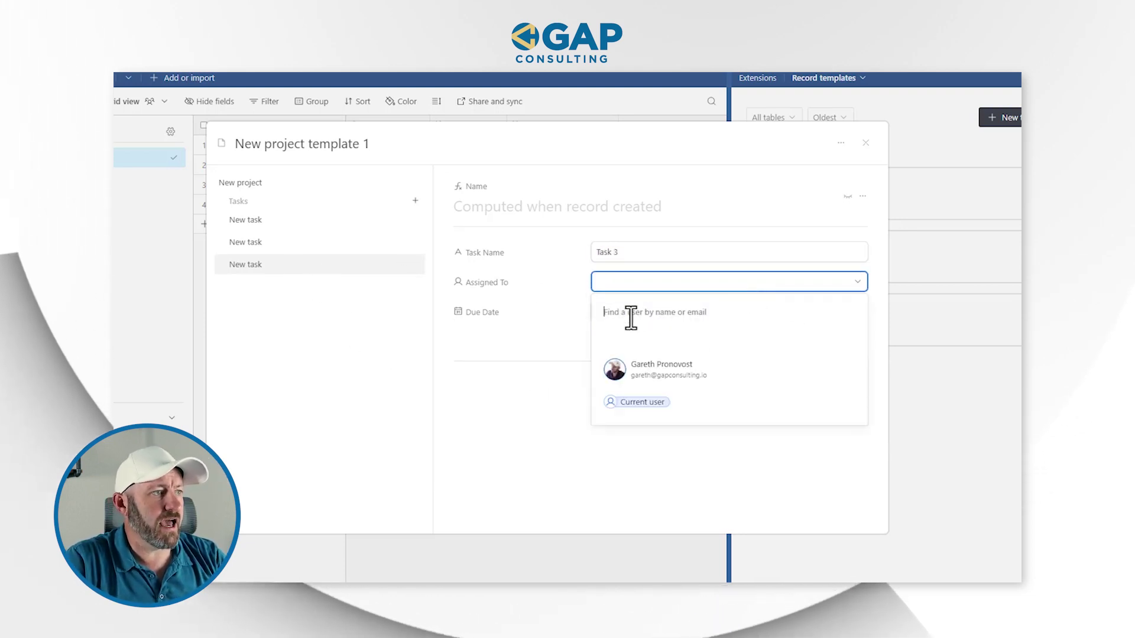
left_click(658, 407)
left_click(656, 310)
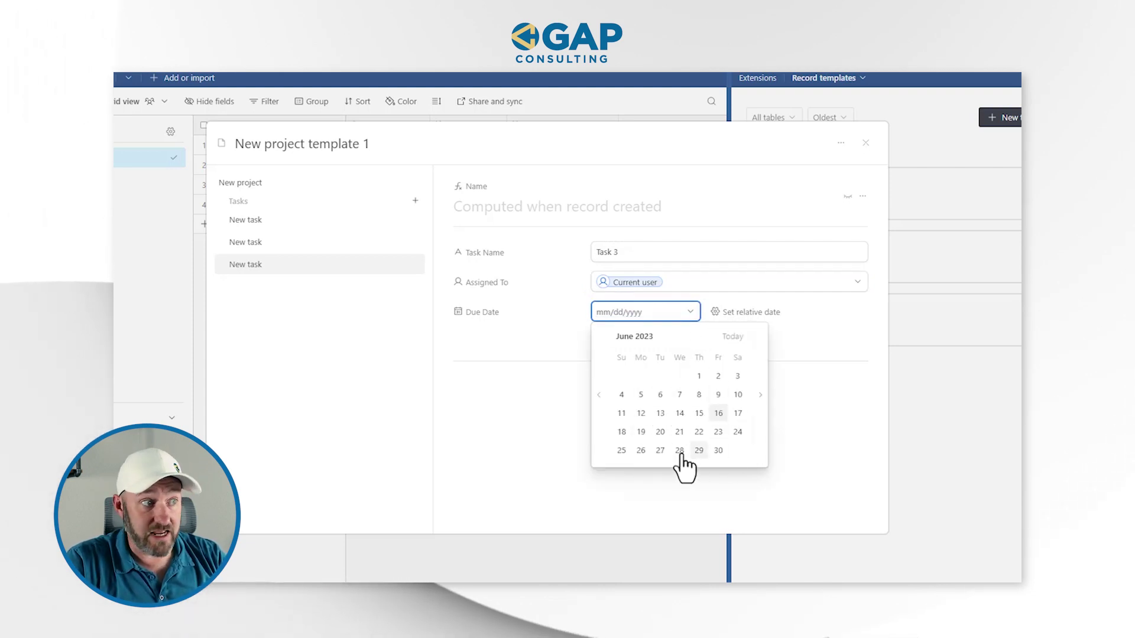
left_click(749, 314)
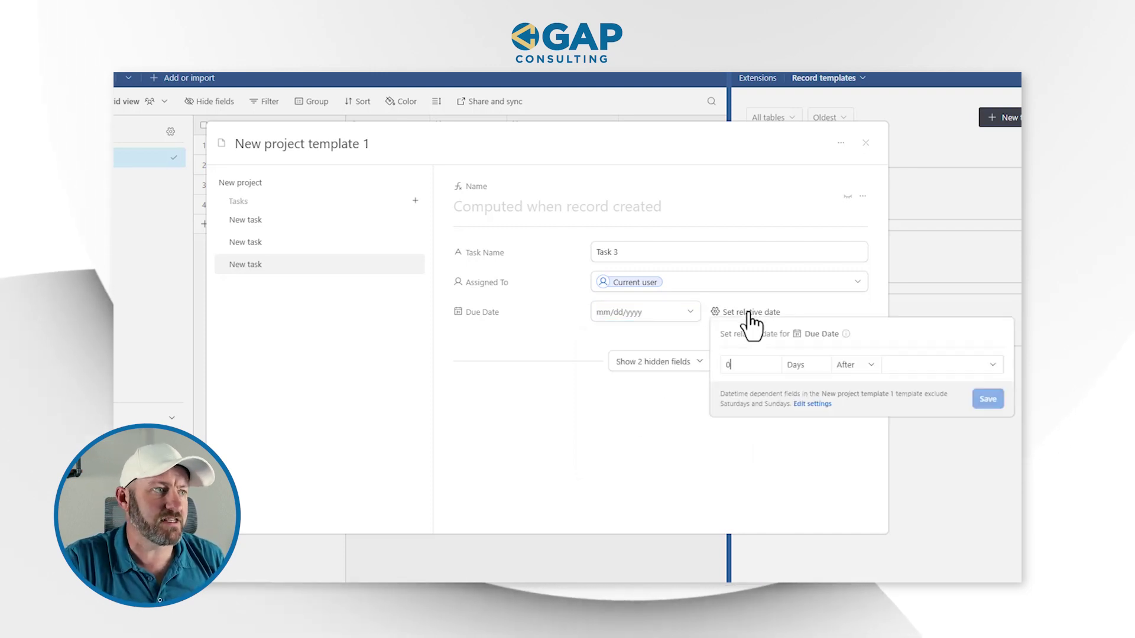
type("9")
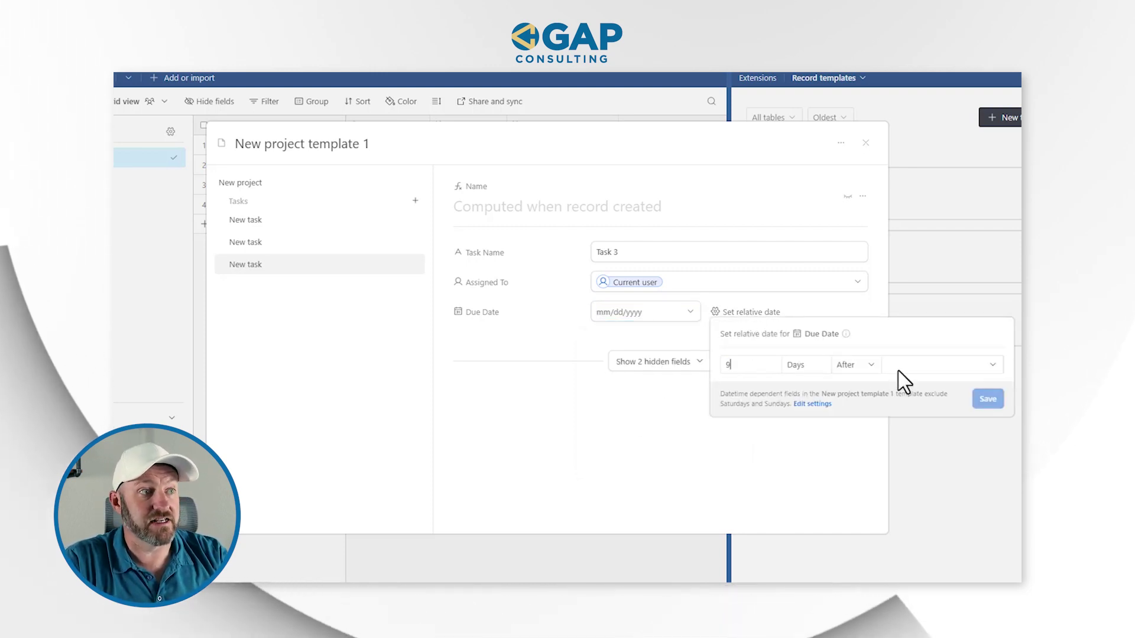
left_click(902, 366)
left_click(907, 449)
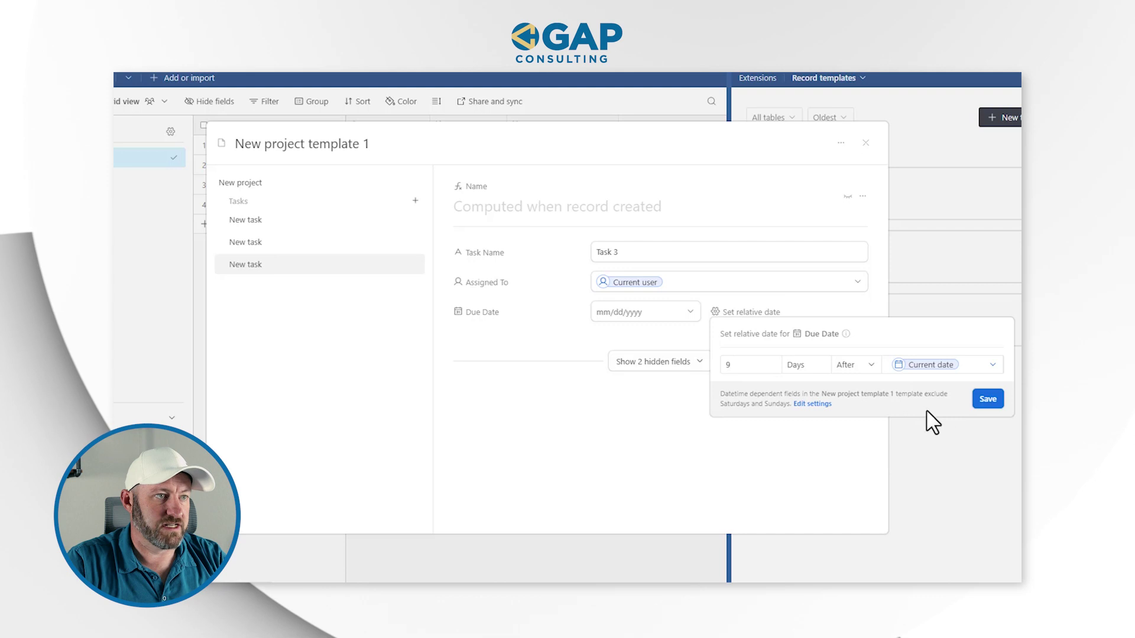
left_click(988, 399)
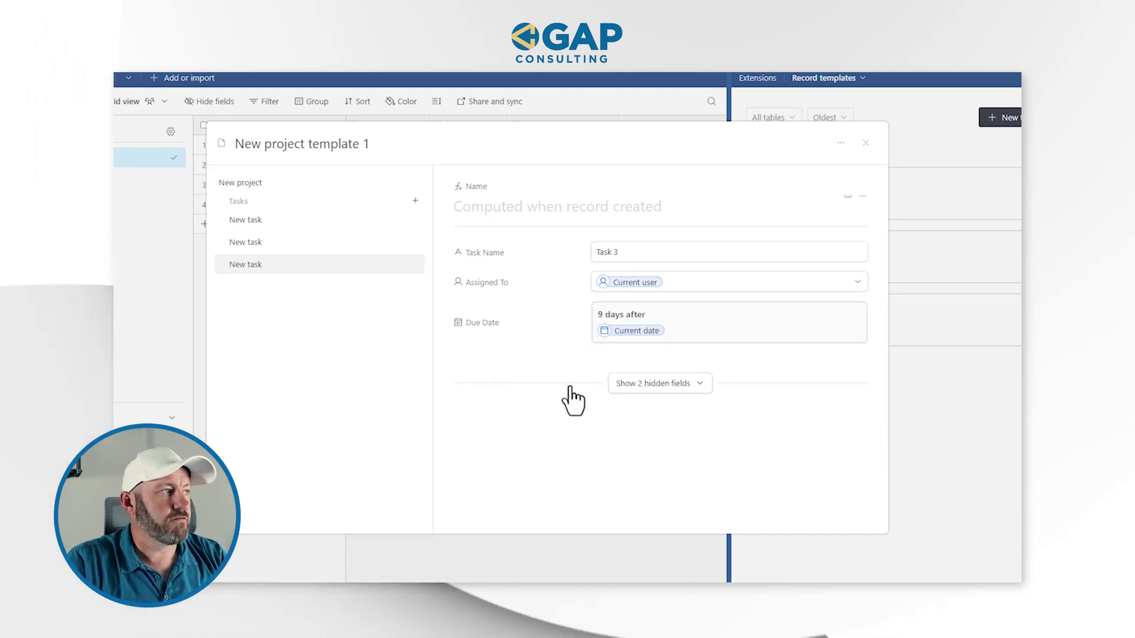
Set the template project's type to Type 3 and its Start Date to Current date.
left_click(271, 185)
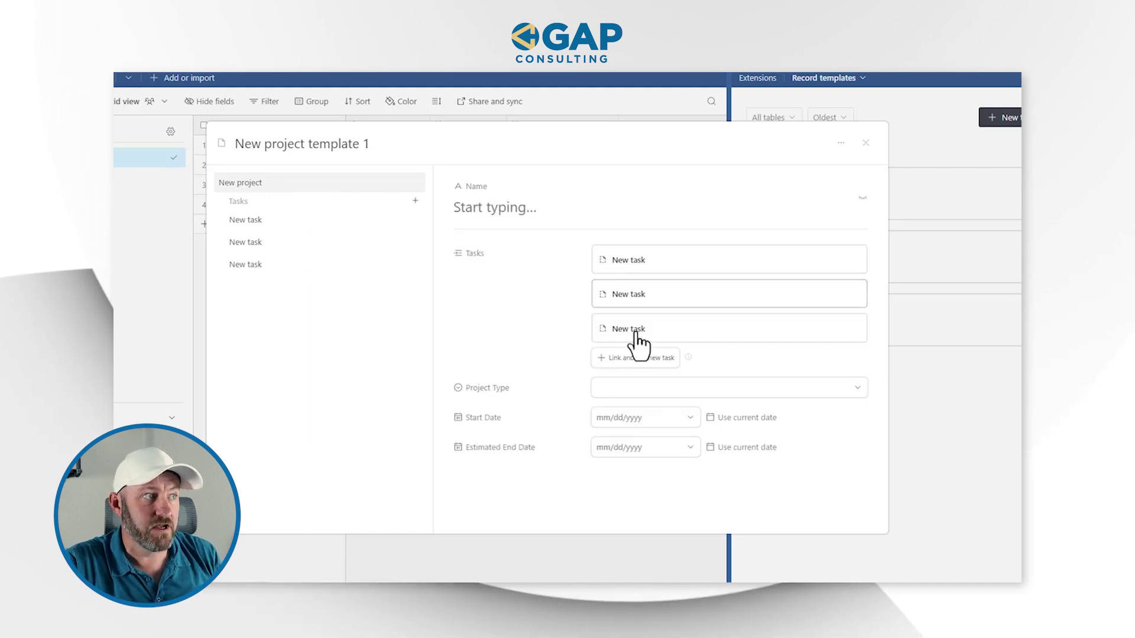
left_click(634, 393)
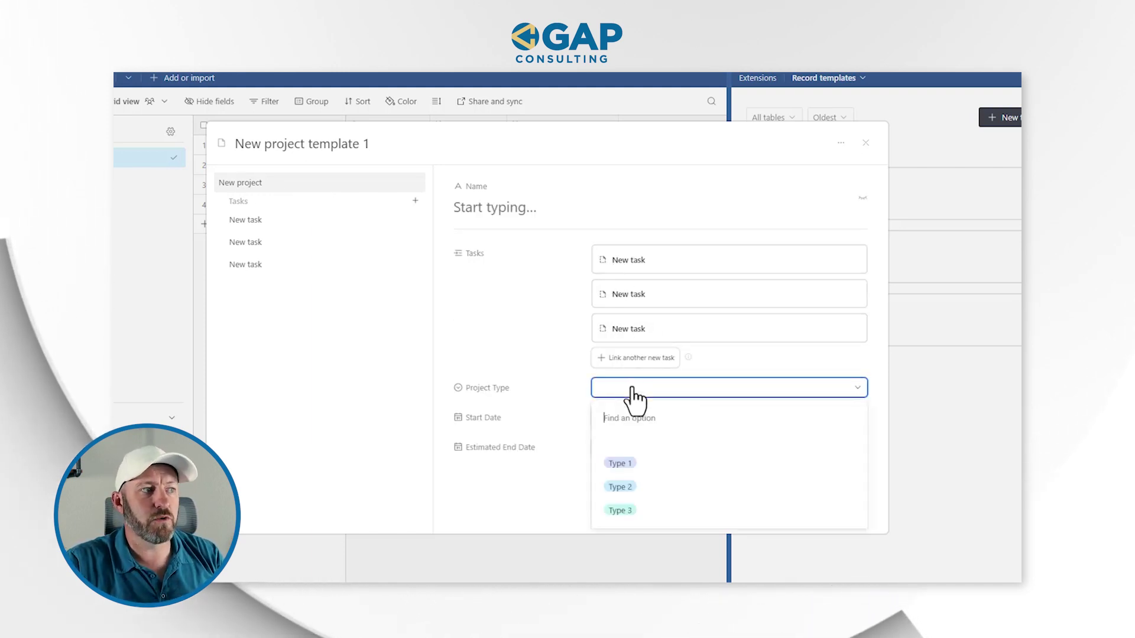
left_click(647, 518)
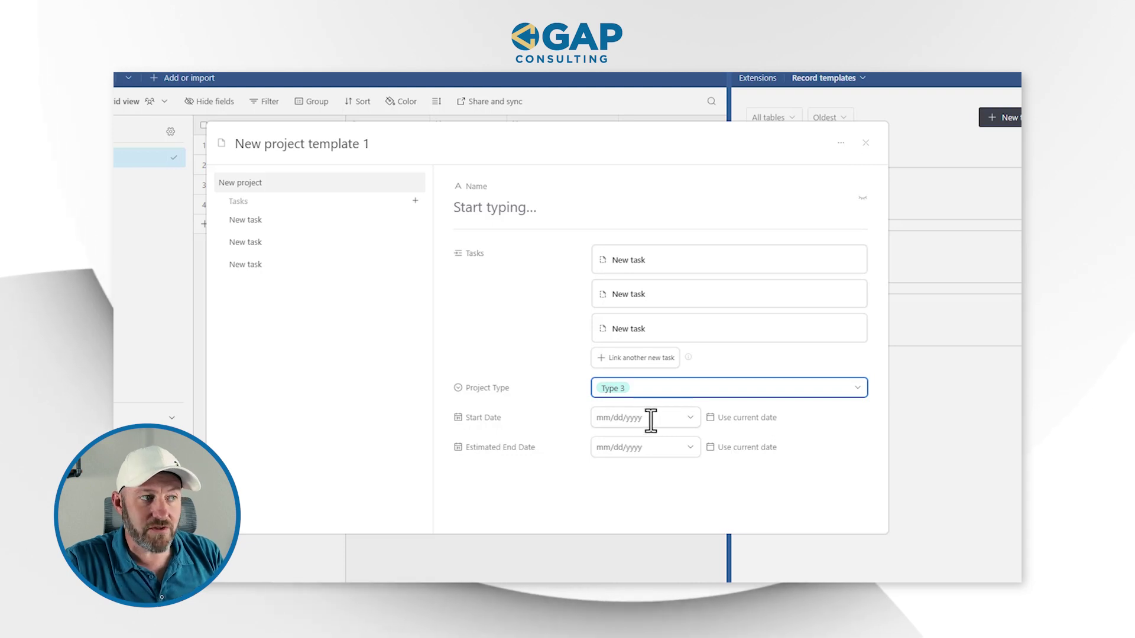
left_click(762, 436)
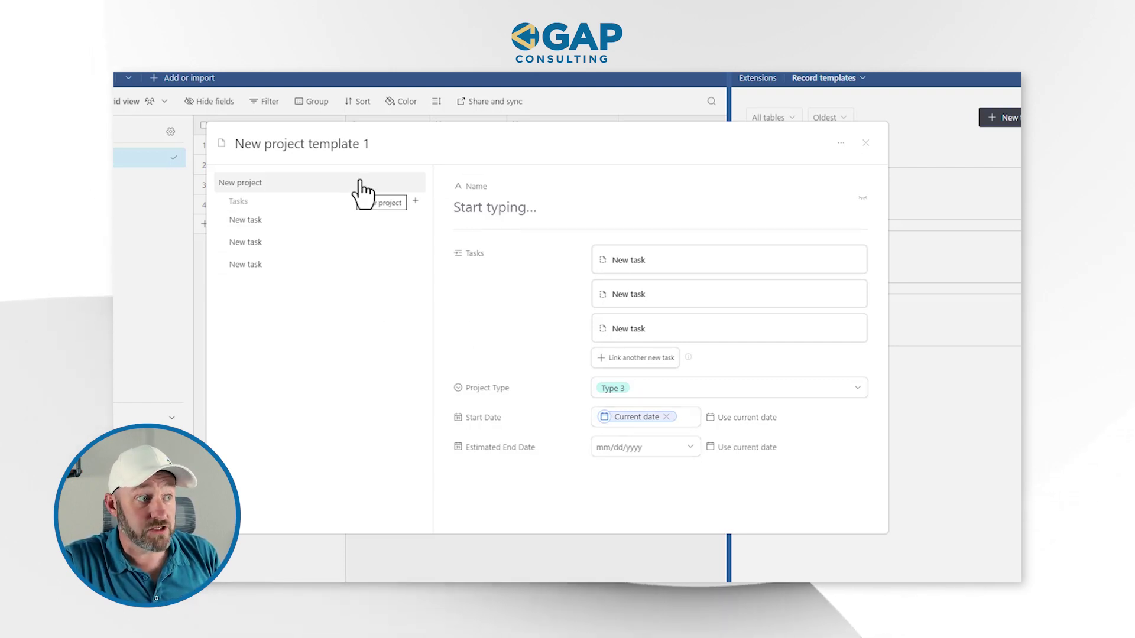
Rename the template 'New Project: Type 3' and close the template editor.
left_click(840, 143)
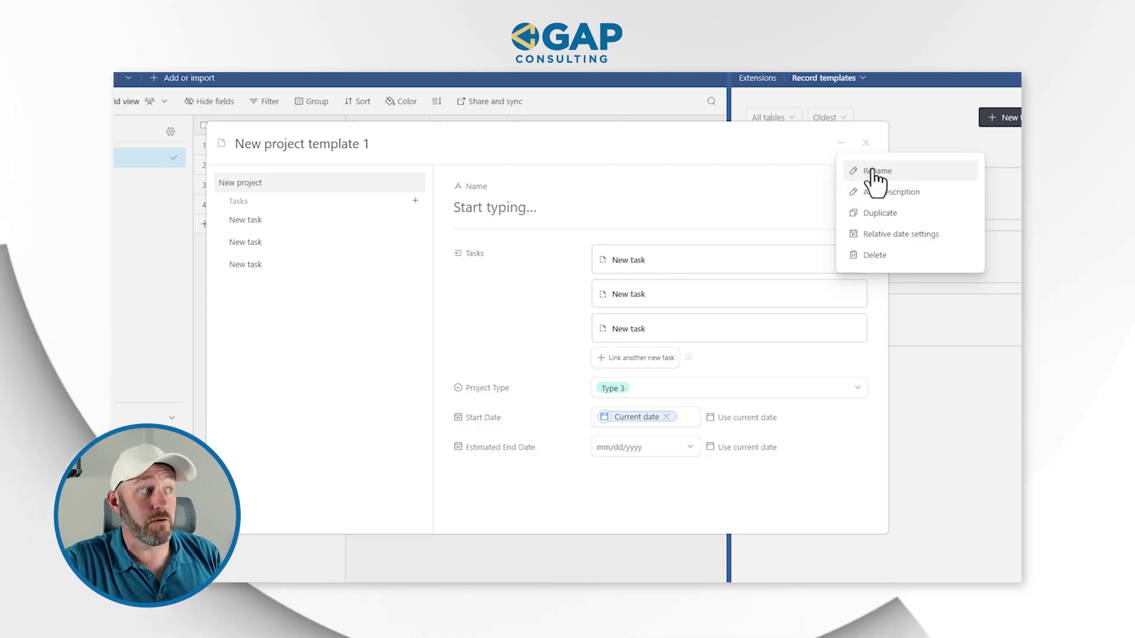
left_click(873, 171)
type("Project")
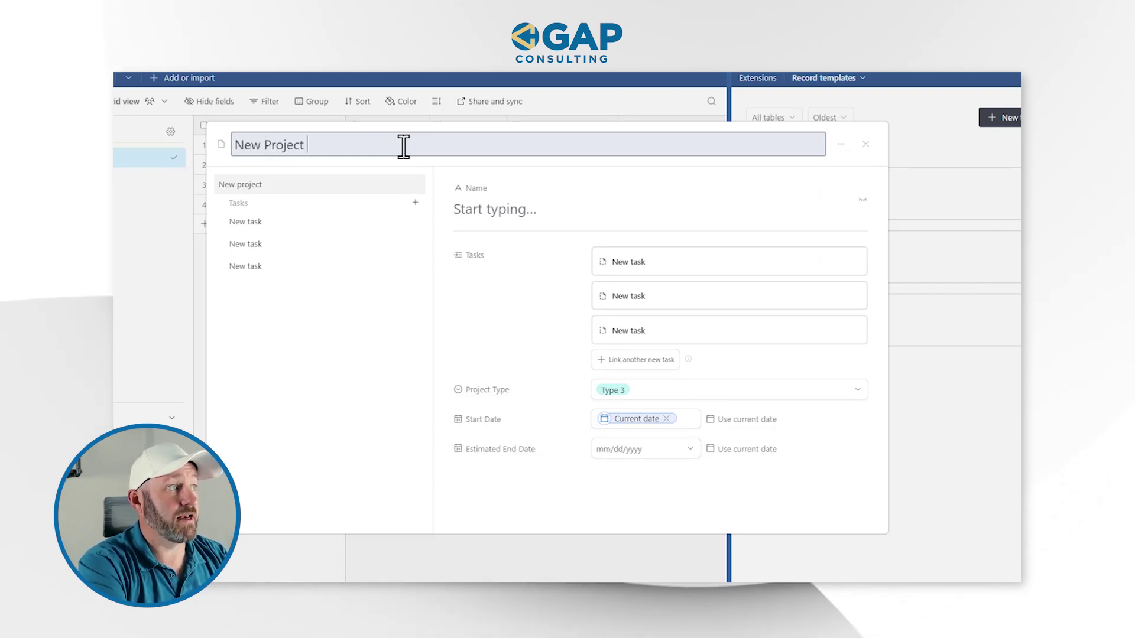
type("Type 3")
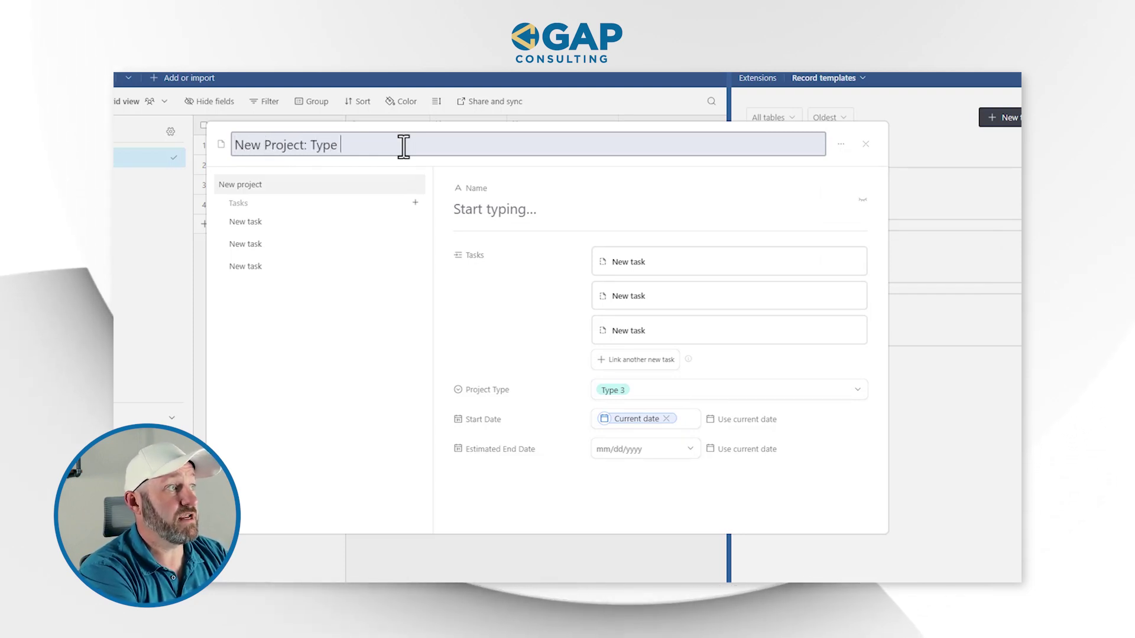
key("Return")
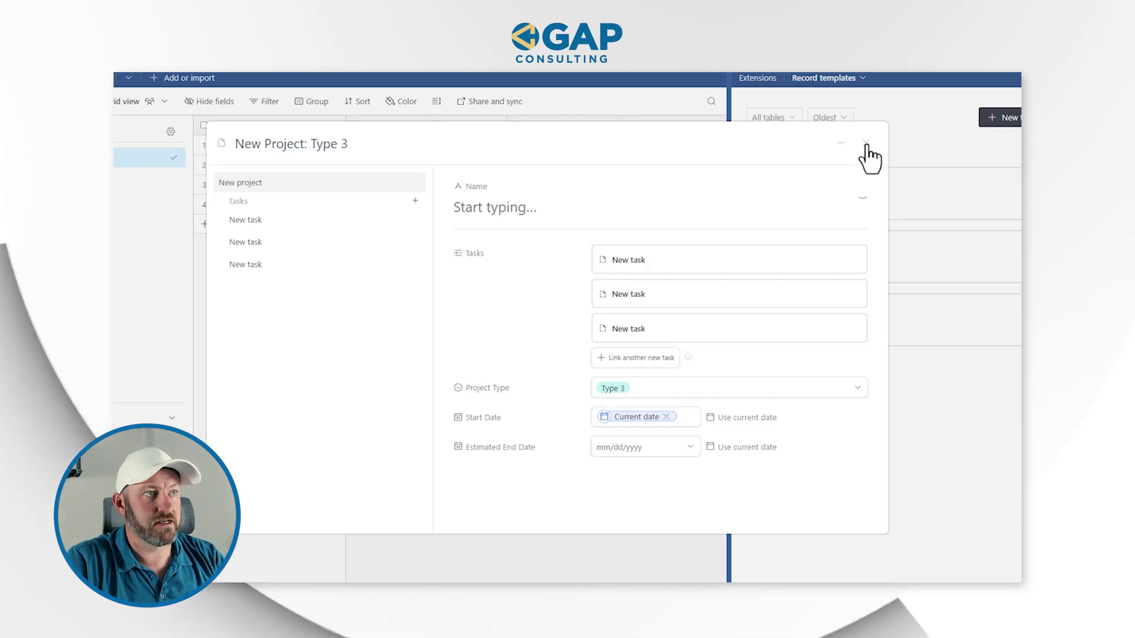
left_click(865, 144)
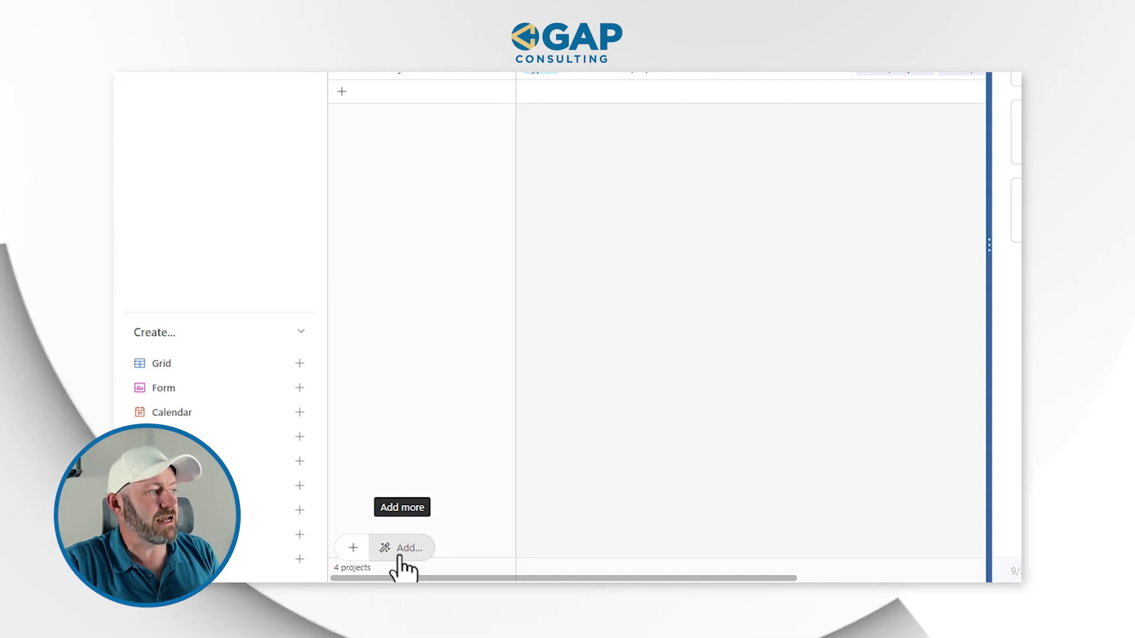
Add a fifth project from the 'New Project: Type 3' template and select its Name cell.
left_click(352, 548)
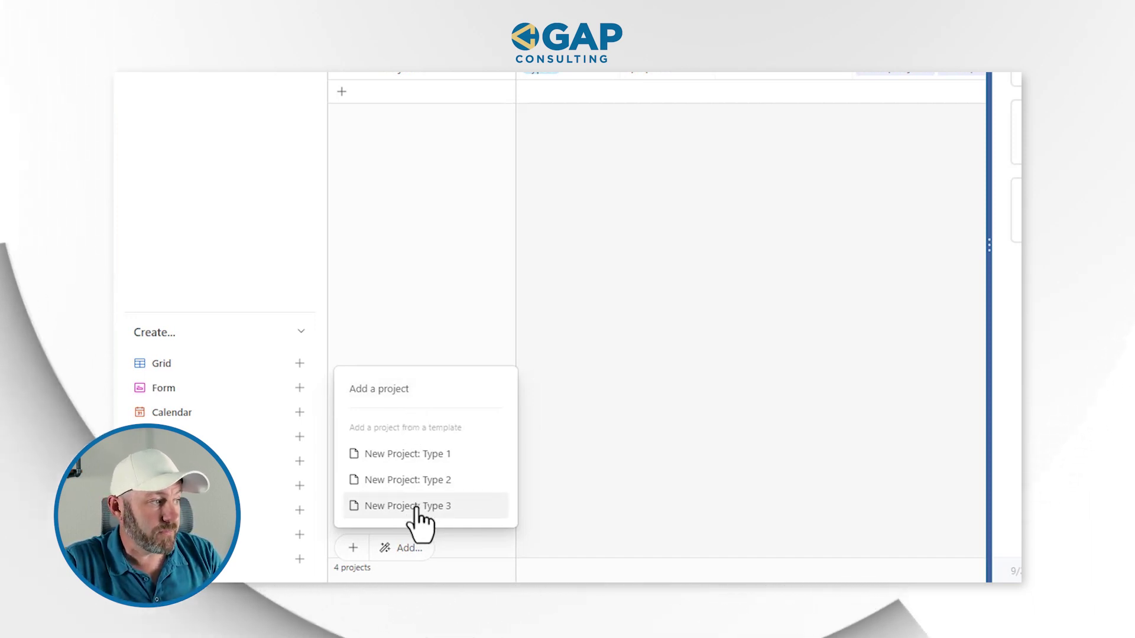
left_click(416, 507)
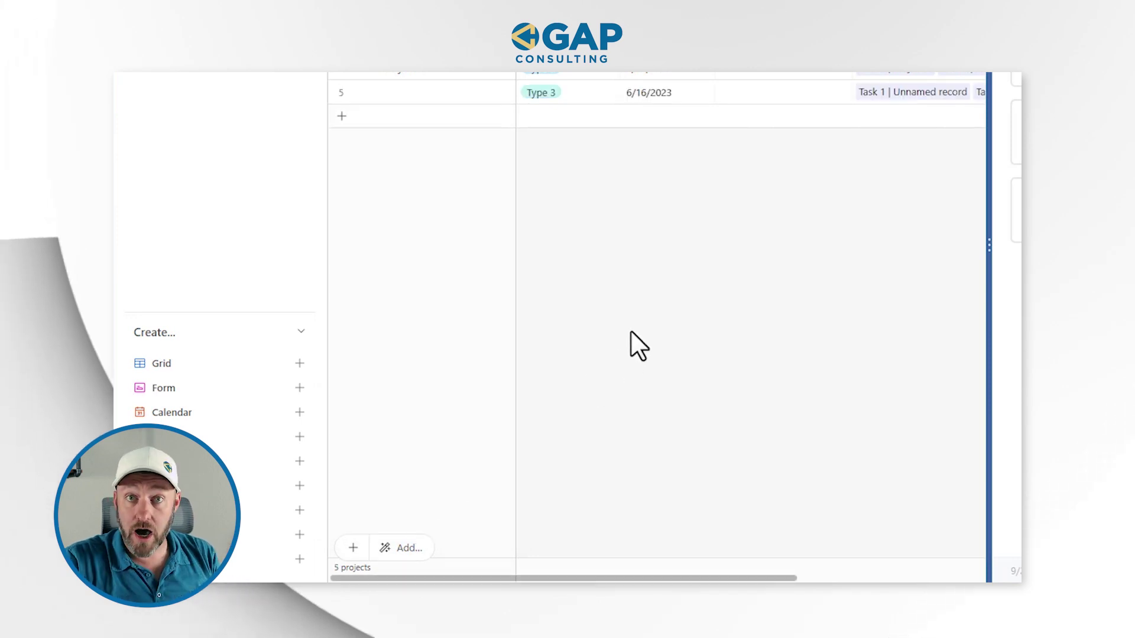
left_click(417, 273)
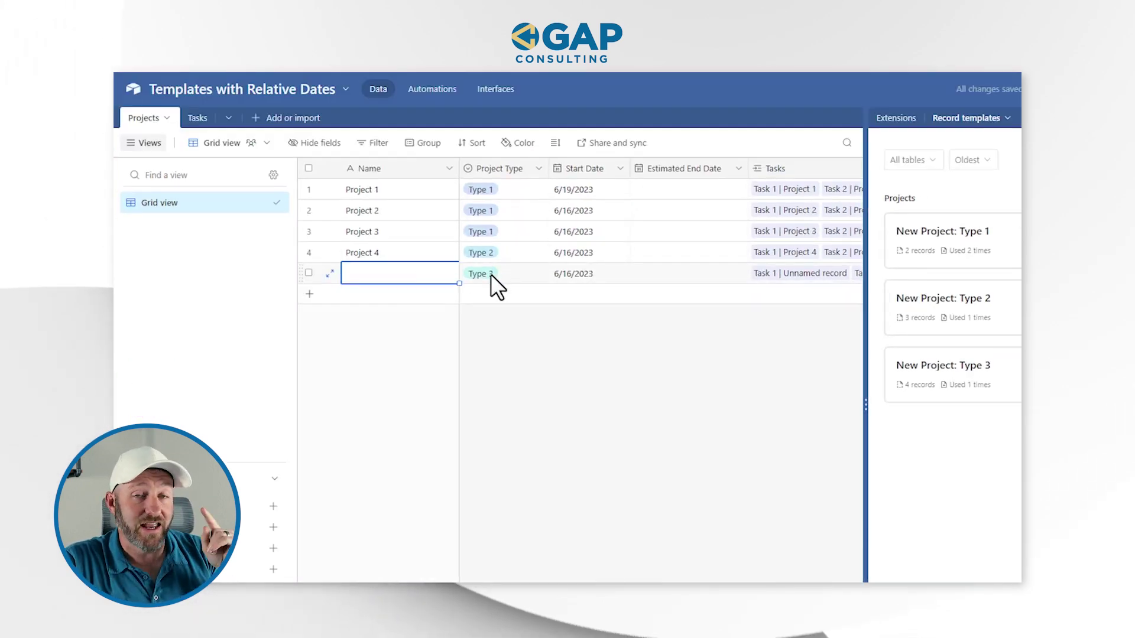
left_click(490, 275)
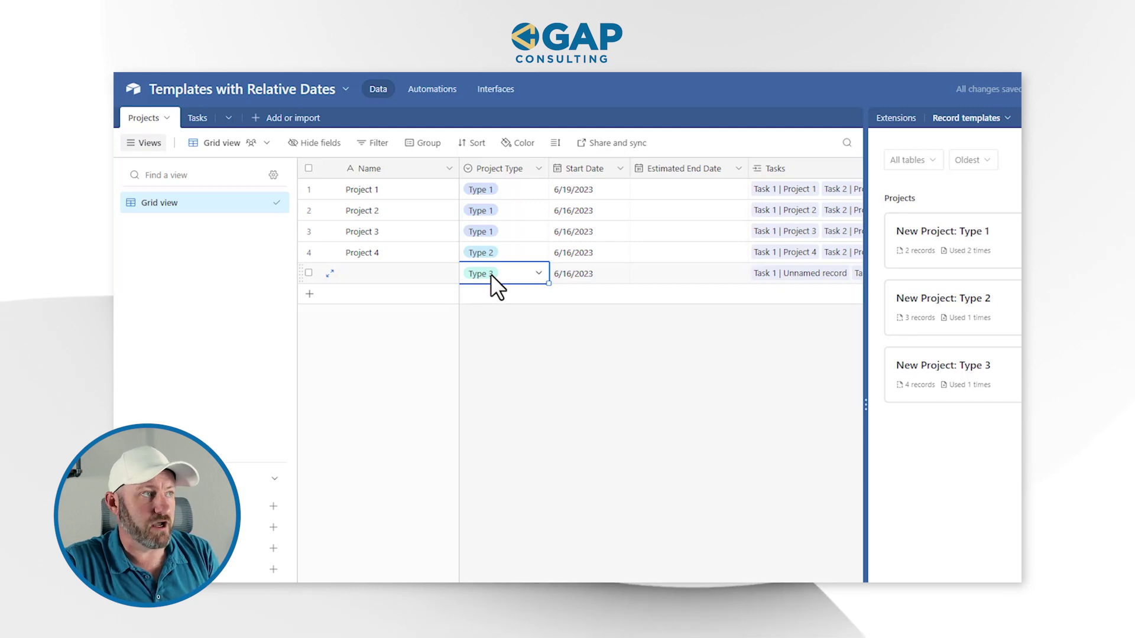
left_click(791, 274)
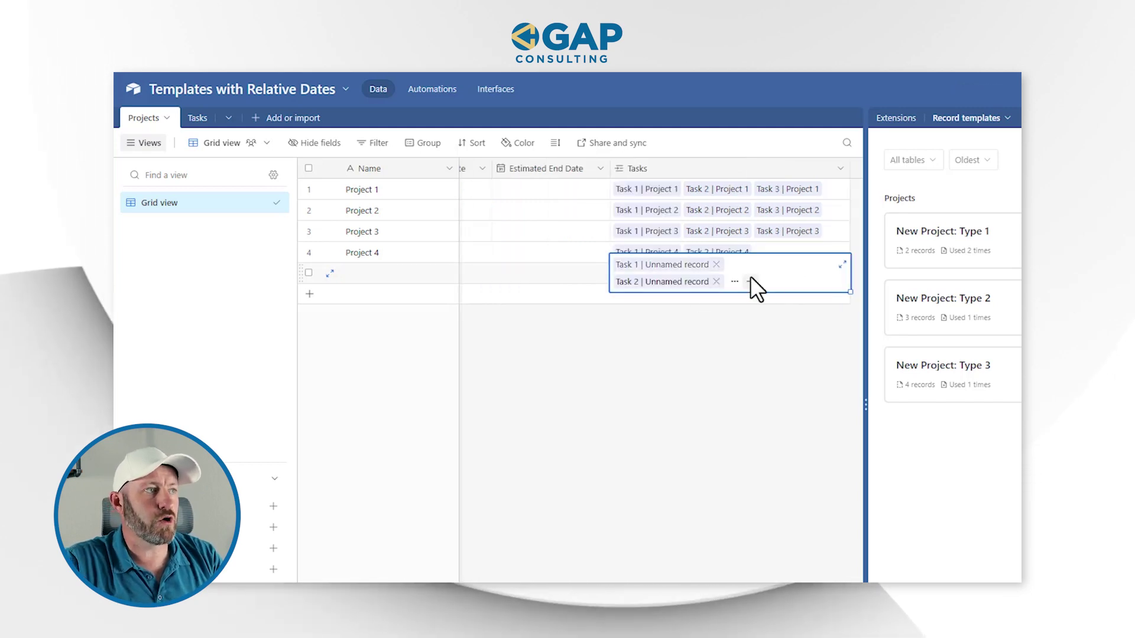
key("shift+space")
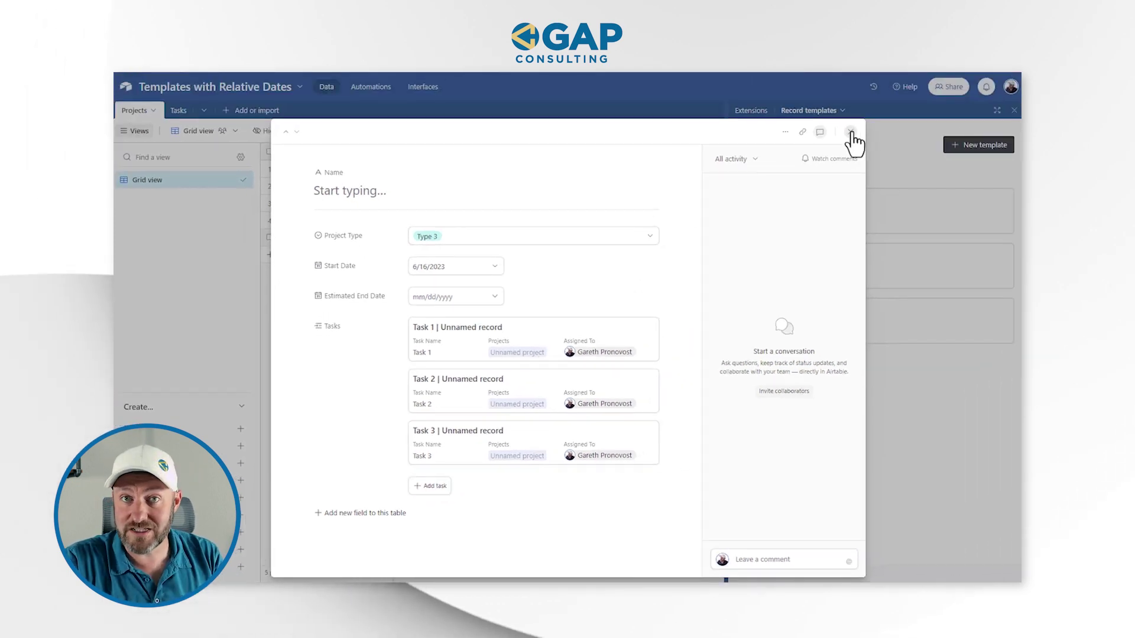
left_click(849, 131)
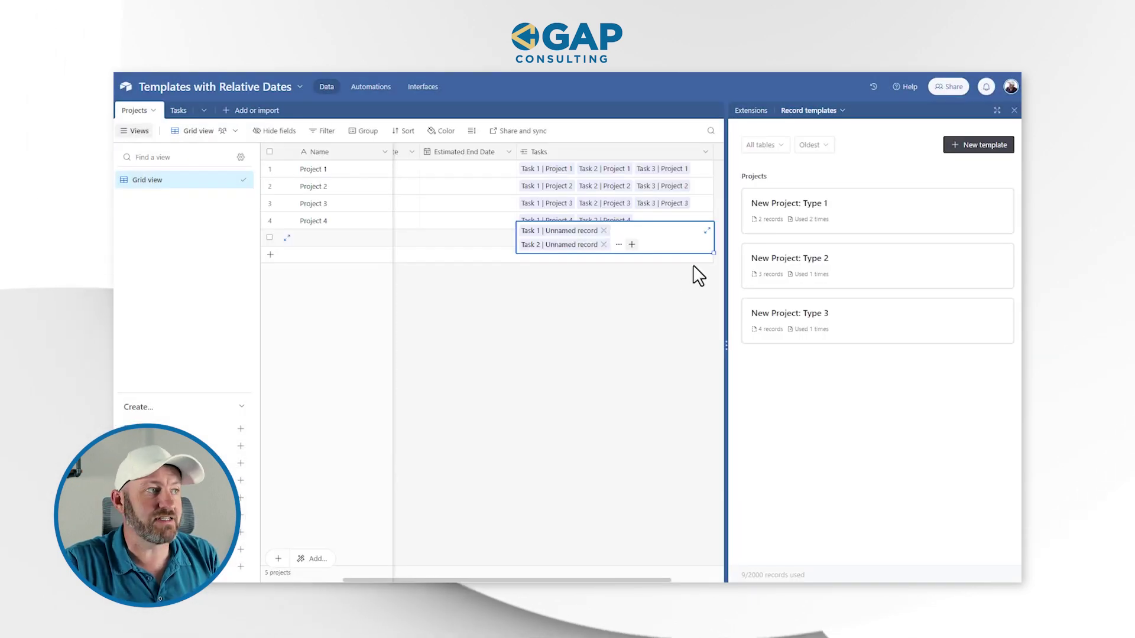
left_click(491, 246)
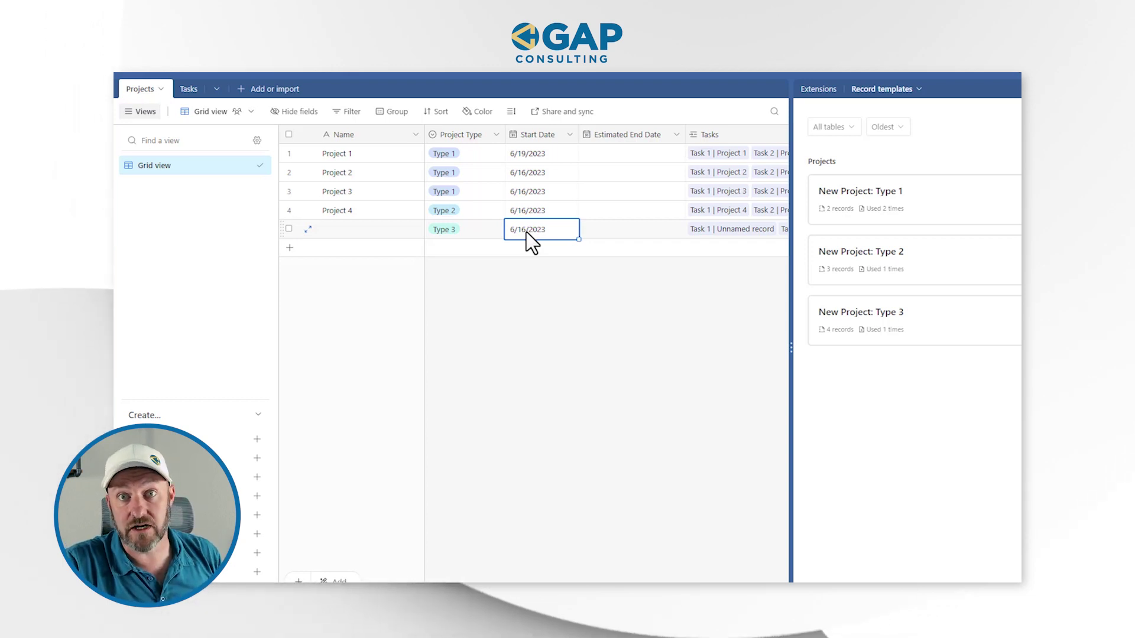
Name the fifth project 'Project 5'.
left_click(385, 232)
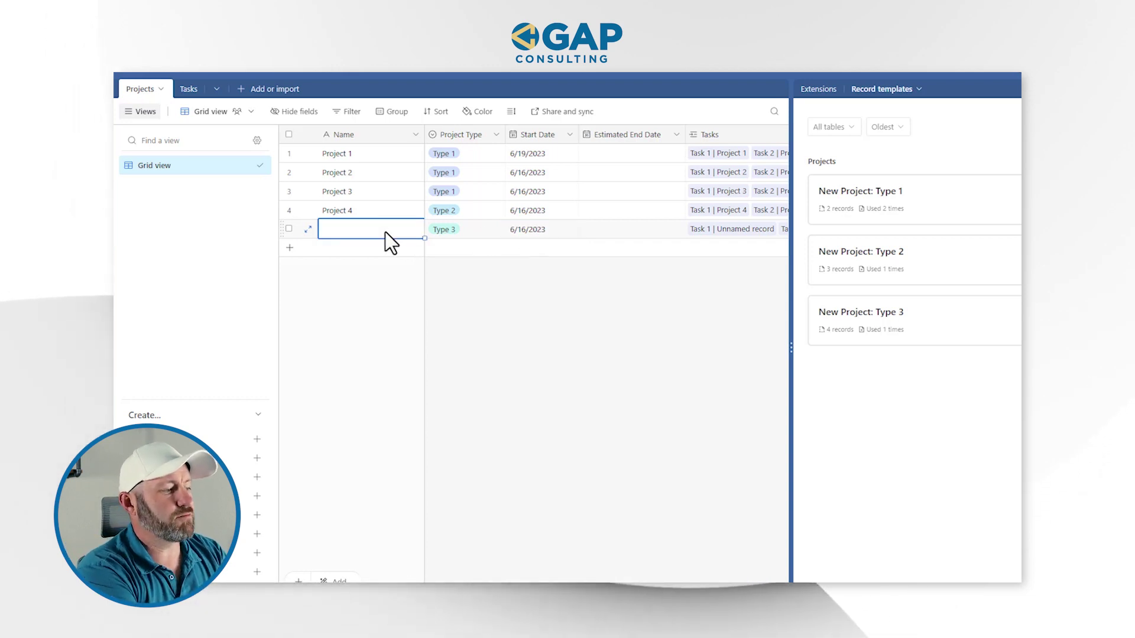
type("Project")
key("BackSpace")
key("BackSpace")
key("BackSpace")
key("BackSpace")
key("BackSpace")
key("BackSpace")
type("roject 5")
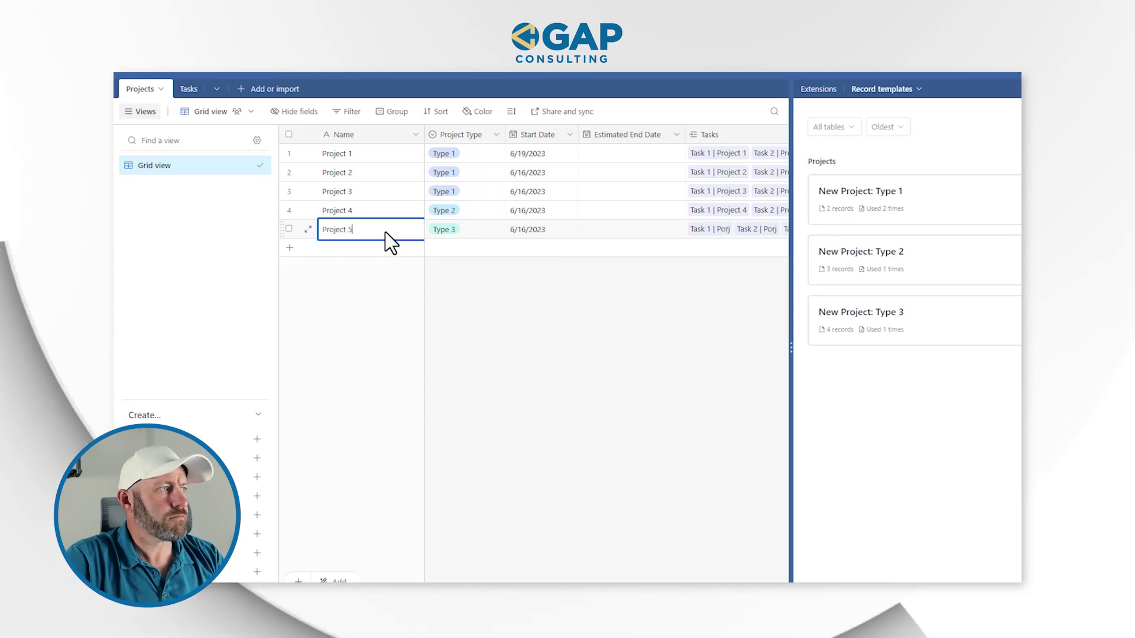
left_click(433, 270)
Check Task 1 | Project 5's start and due dates in Tasks, then reopen the Type 3 template.
left_click(187, 89)
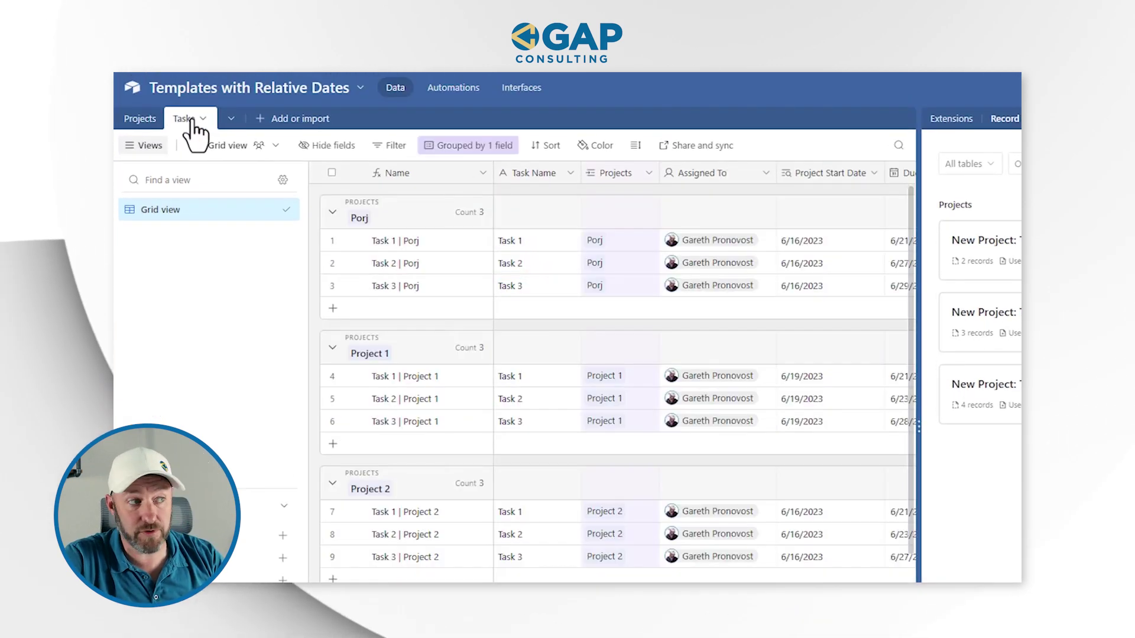
scroll(413, 425, "down", 5)
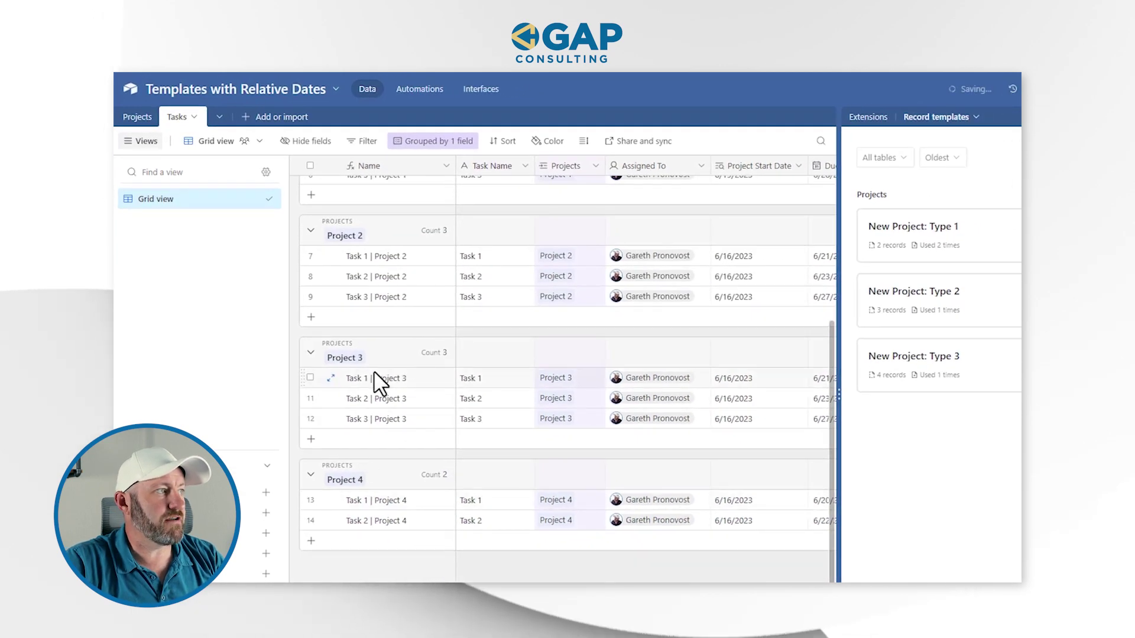
scroll(379, 378, "up", 5)
left_click(391, 229)
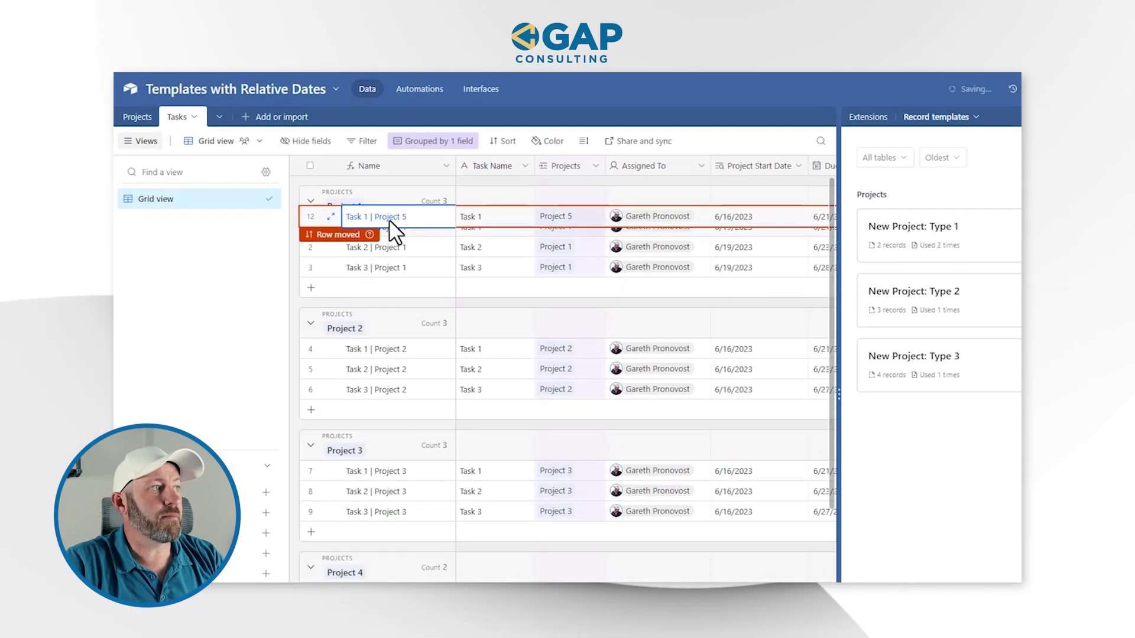
scroll(406, 400, "down", 5)
left_click(559, 479)
left_click(722, 486)
key("Right")
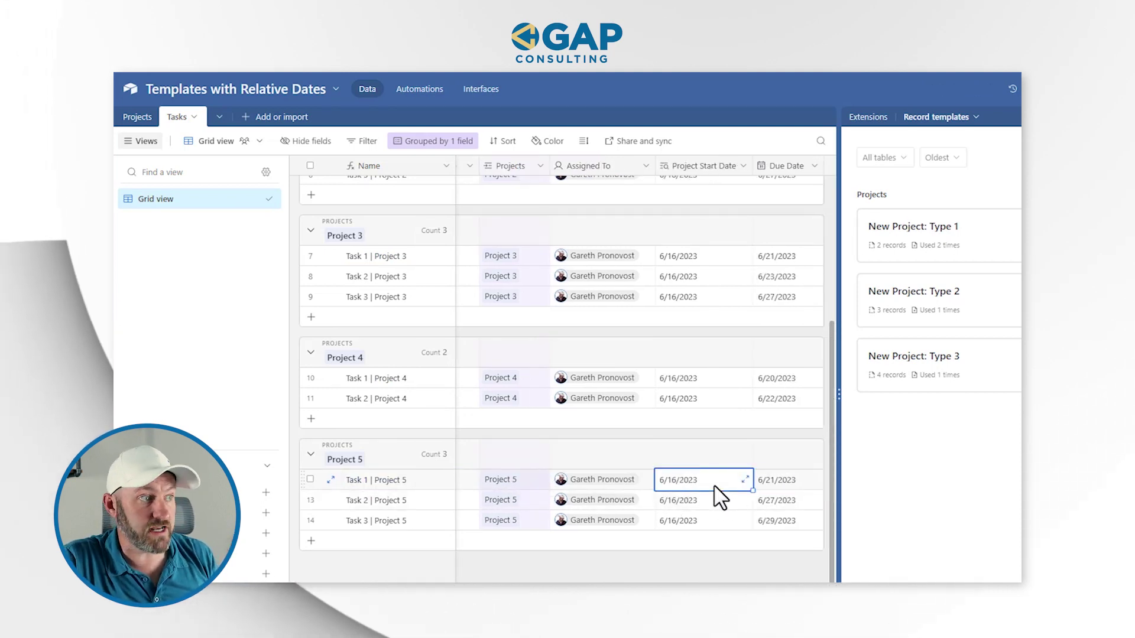
left_click(784, 494)
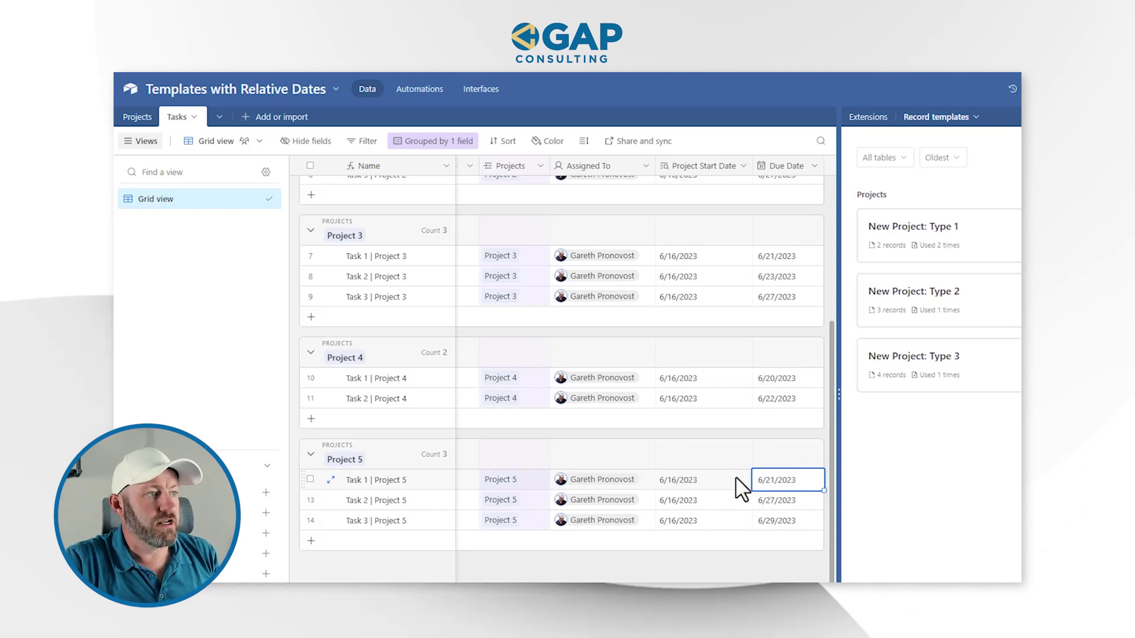
left_click(957, 375)
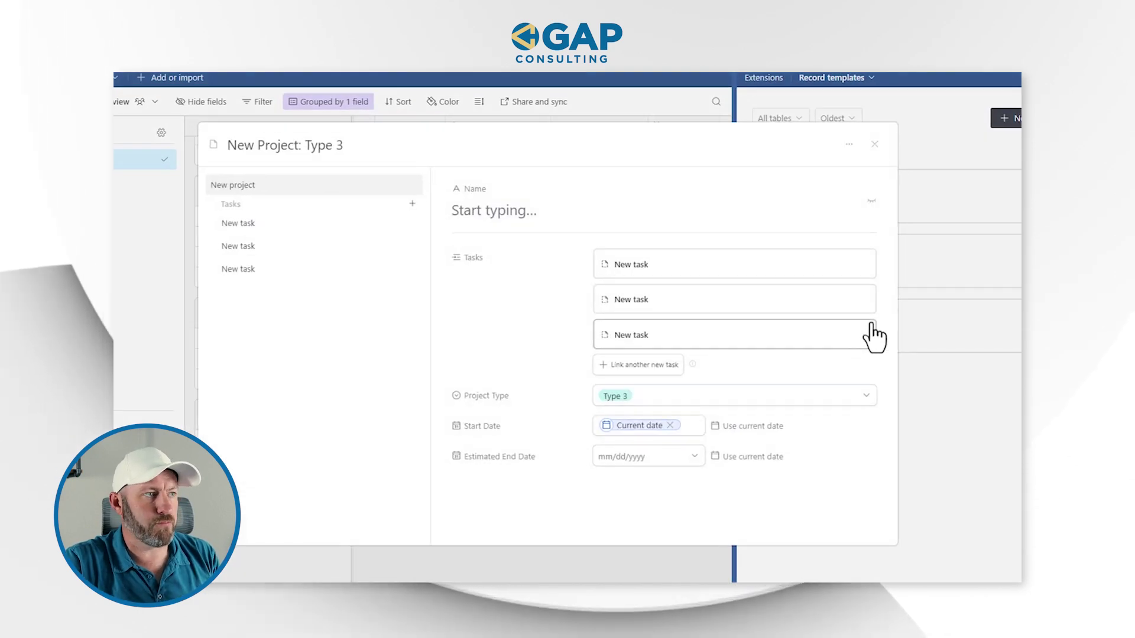
Review the relative due dates of the template's three tasks and close the editor.
left_click(717, 269)
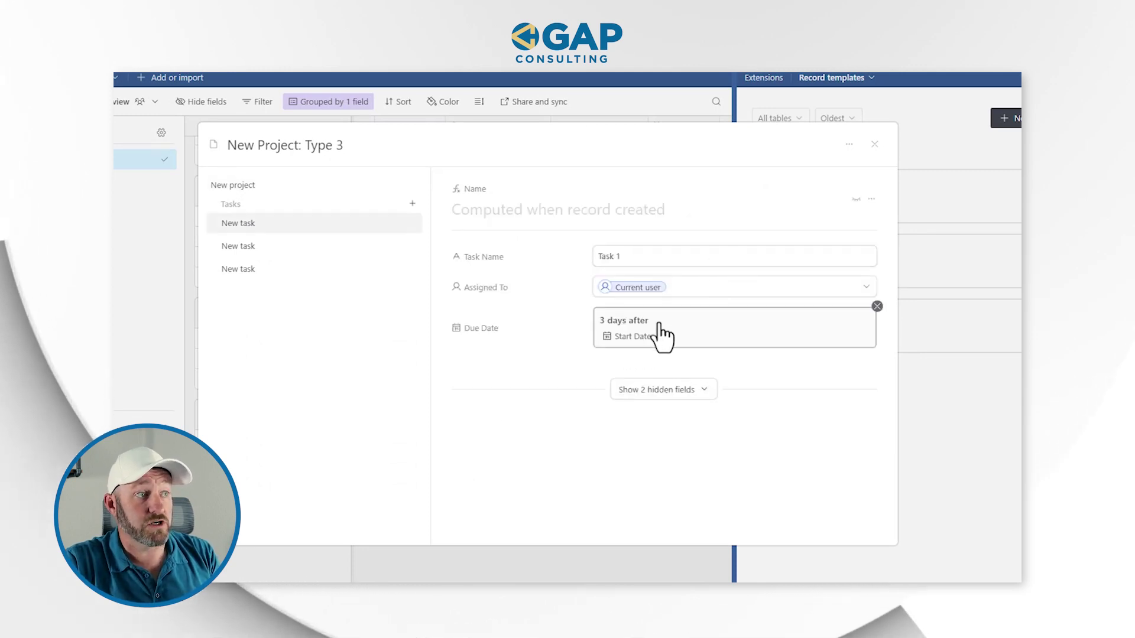
left_click(277, 248)
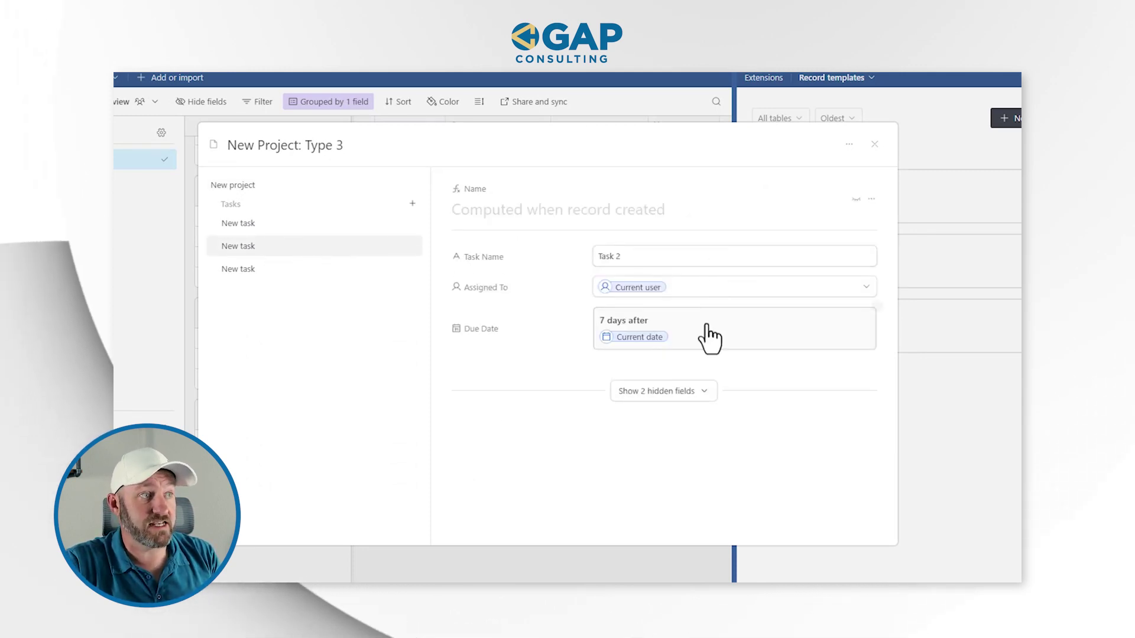
left_click(335, 272)
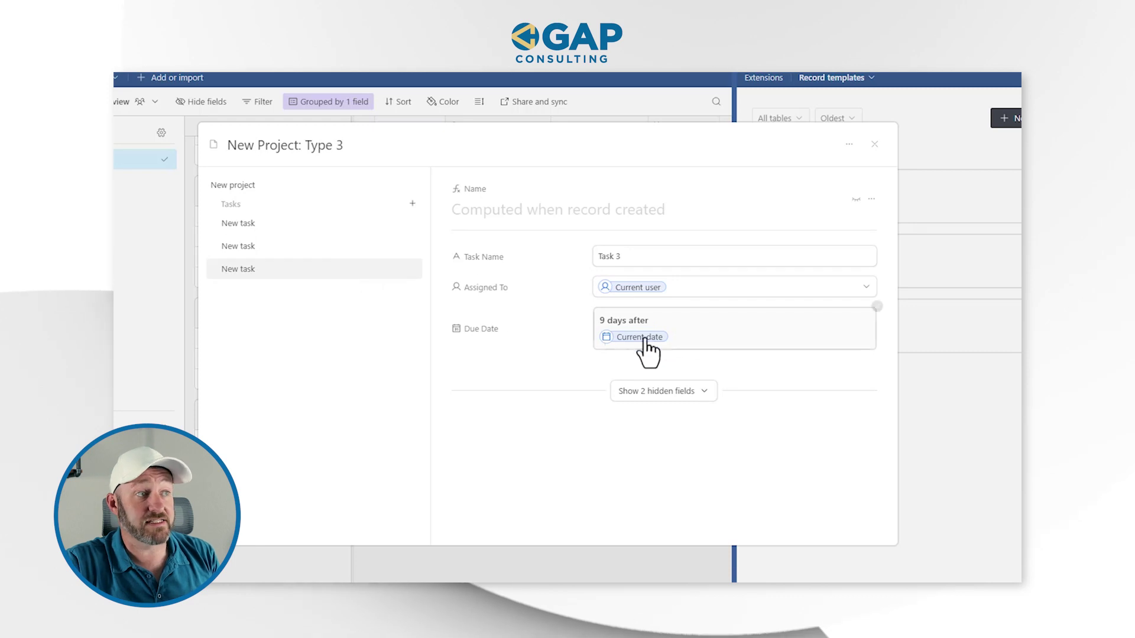
left_click(874, 144)
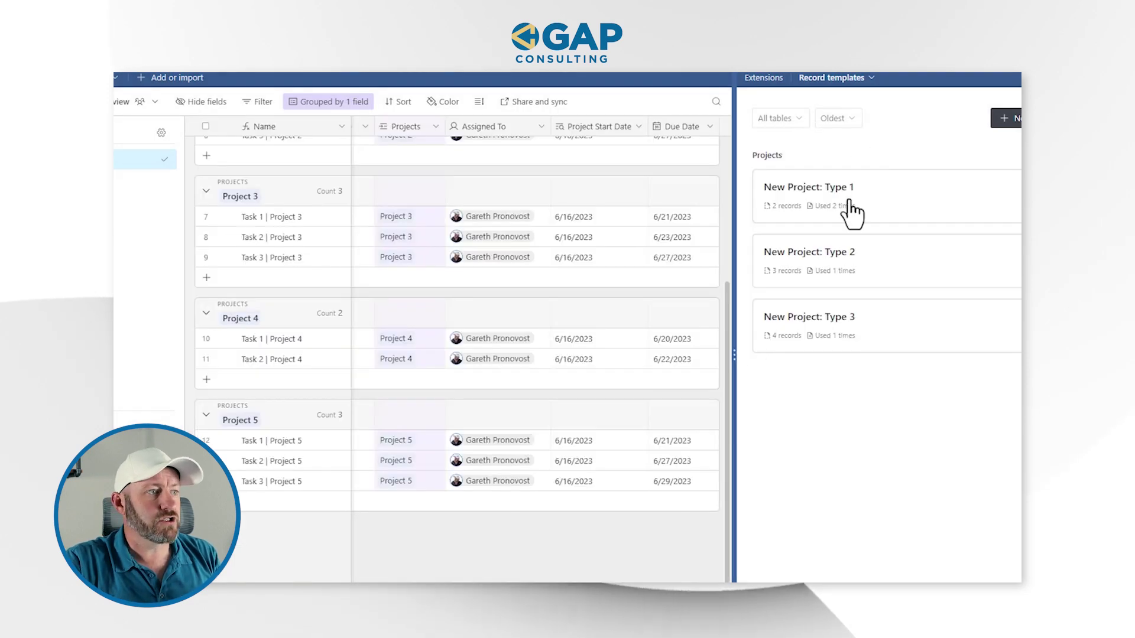
Inspect the Due Date pickers for Task 1 and Task 2 without changes.
left_click(670, 442)
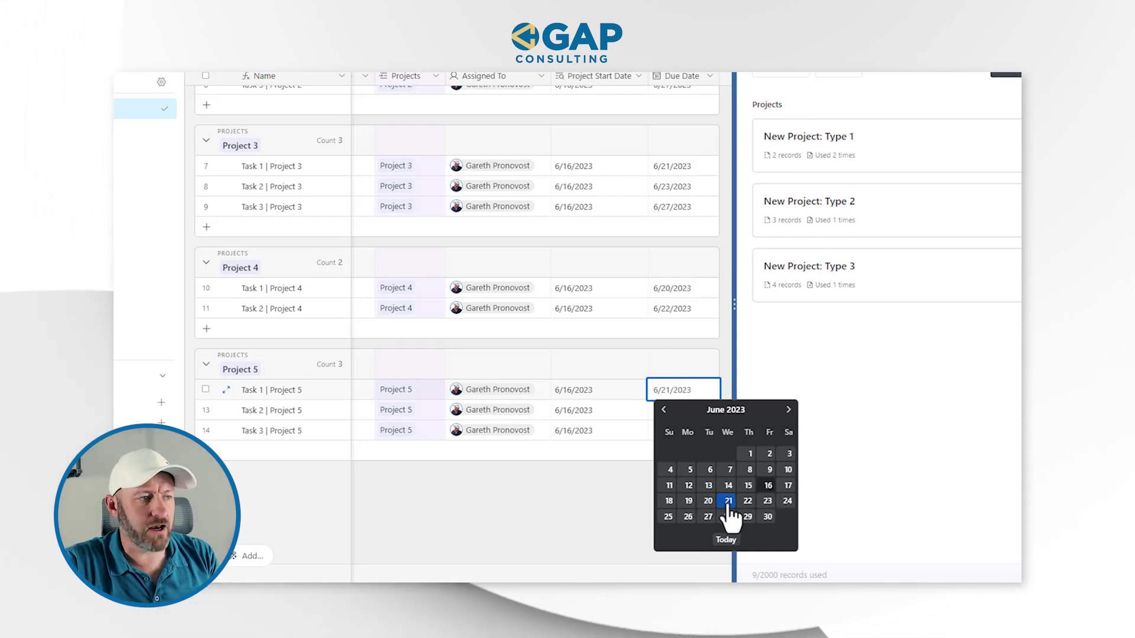
left_click(660, 412)
left_click(661, 414)
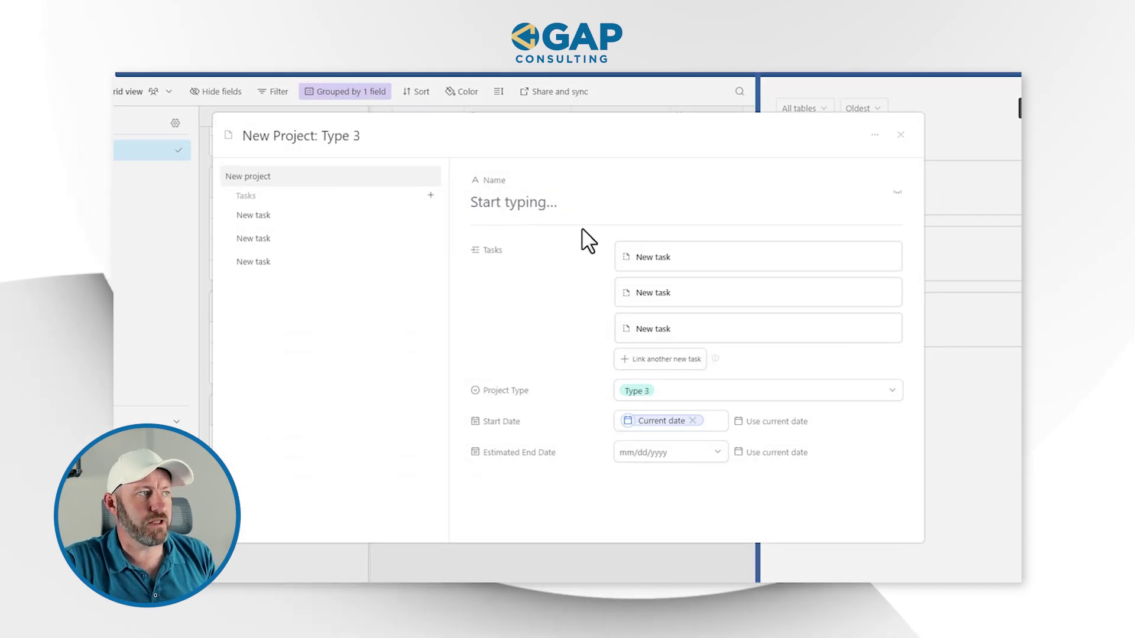
Check Task 1's relative date setting for excluding Saturdays and Sundays, then close the Type 3 template.
left_click(299, 216)
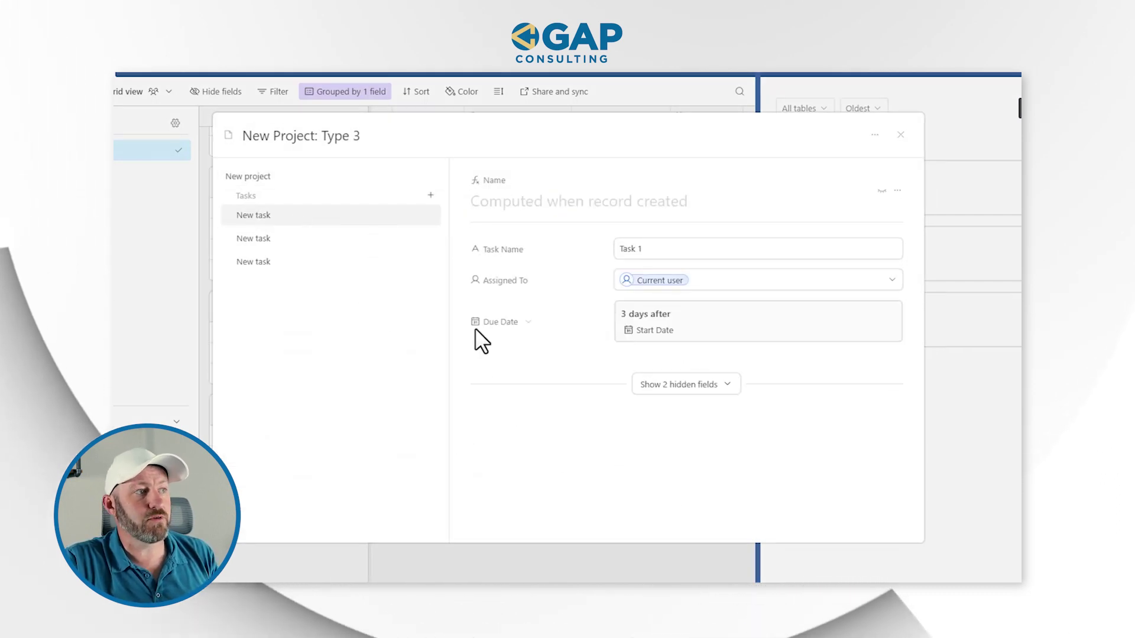
left_click(698, 329)
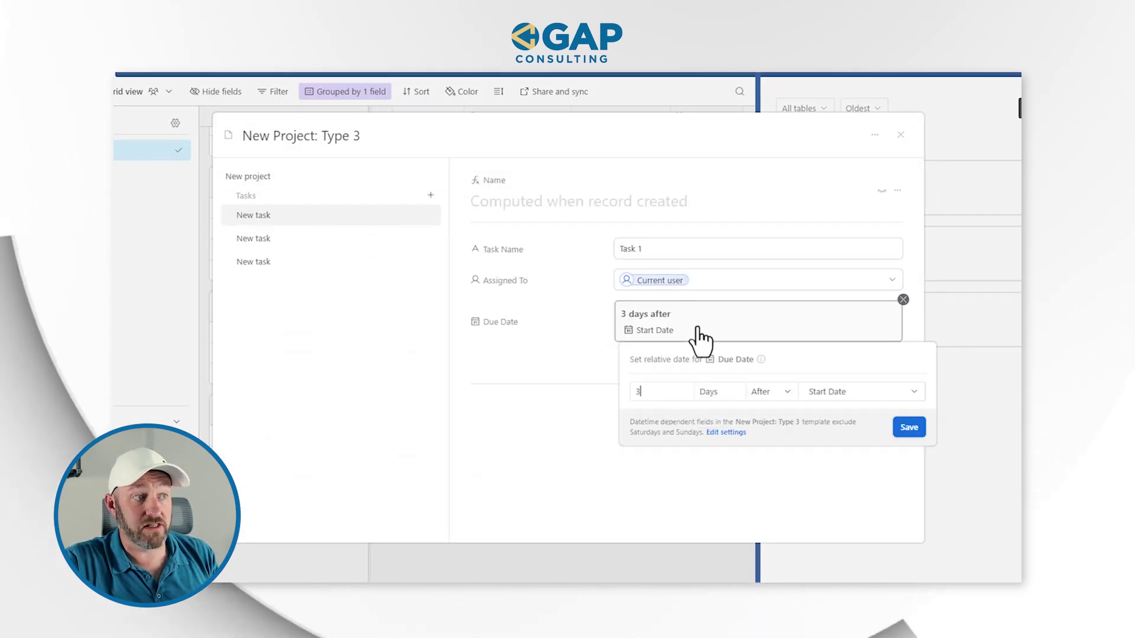
left_click(731, 433)
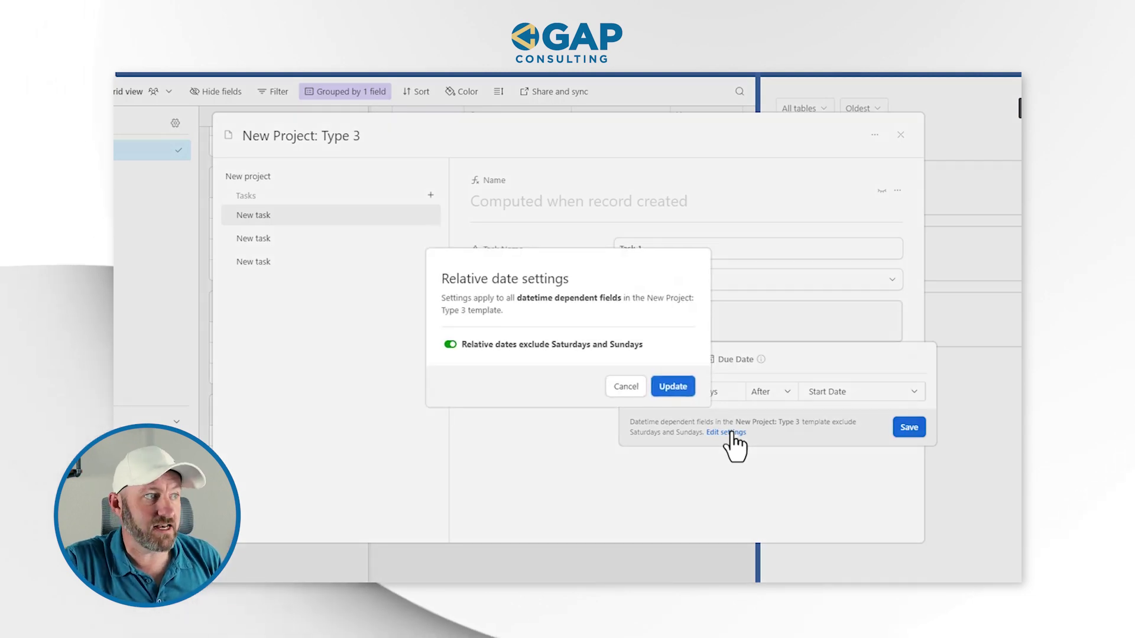
left_click(450, 346)
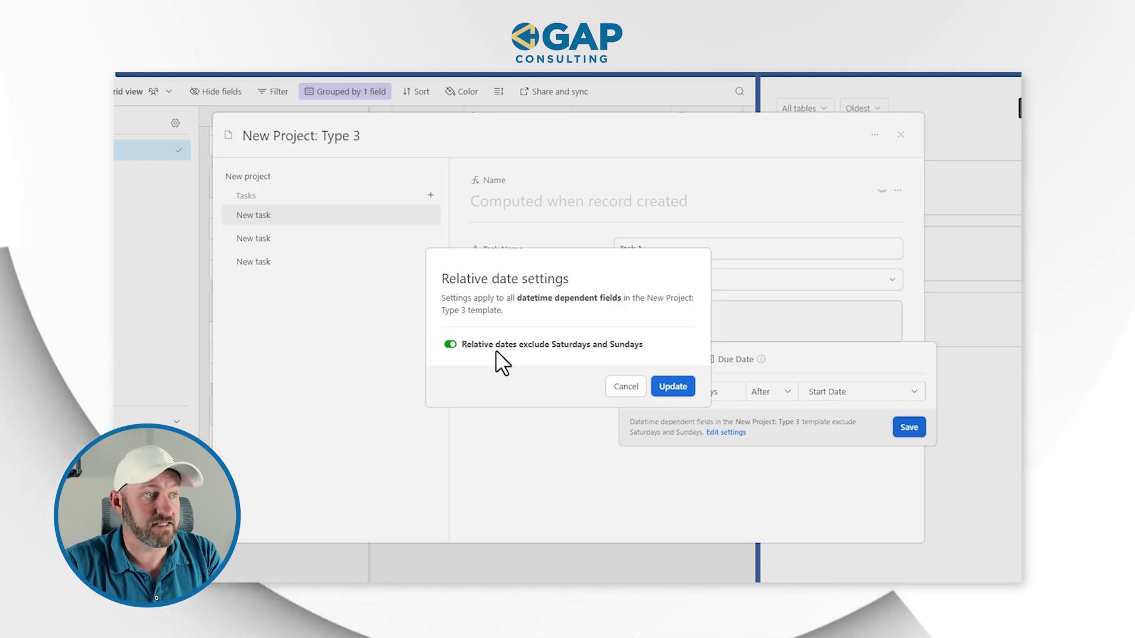
left_click(633, 389)
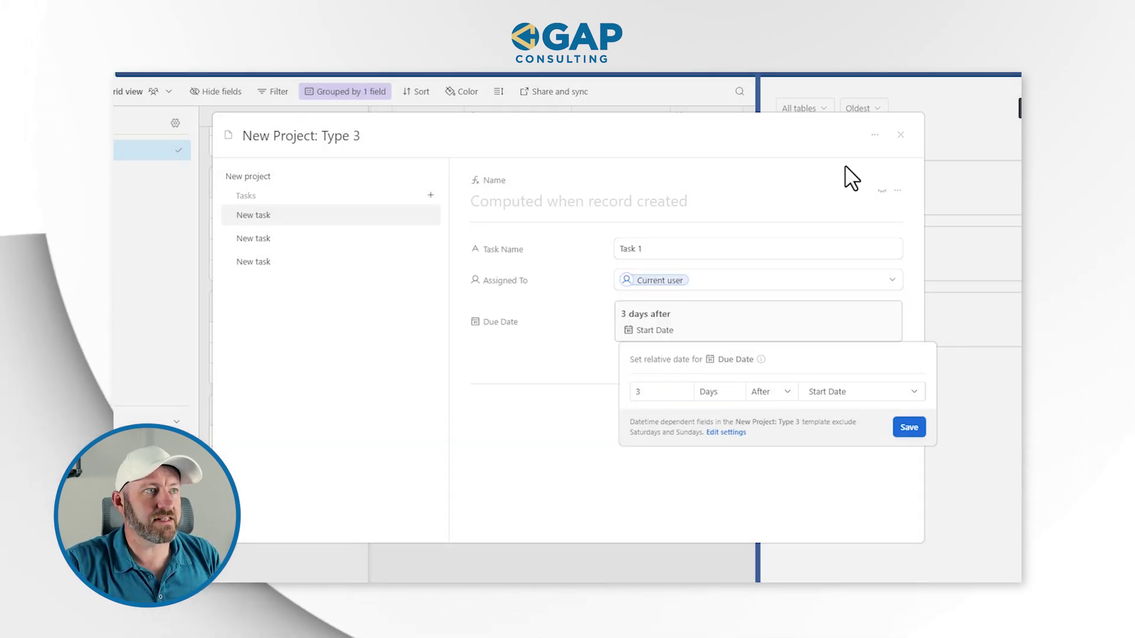
left_click(899, 136)
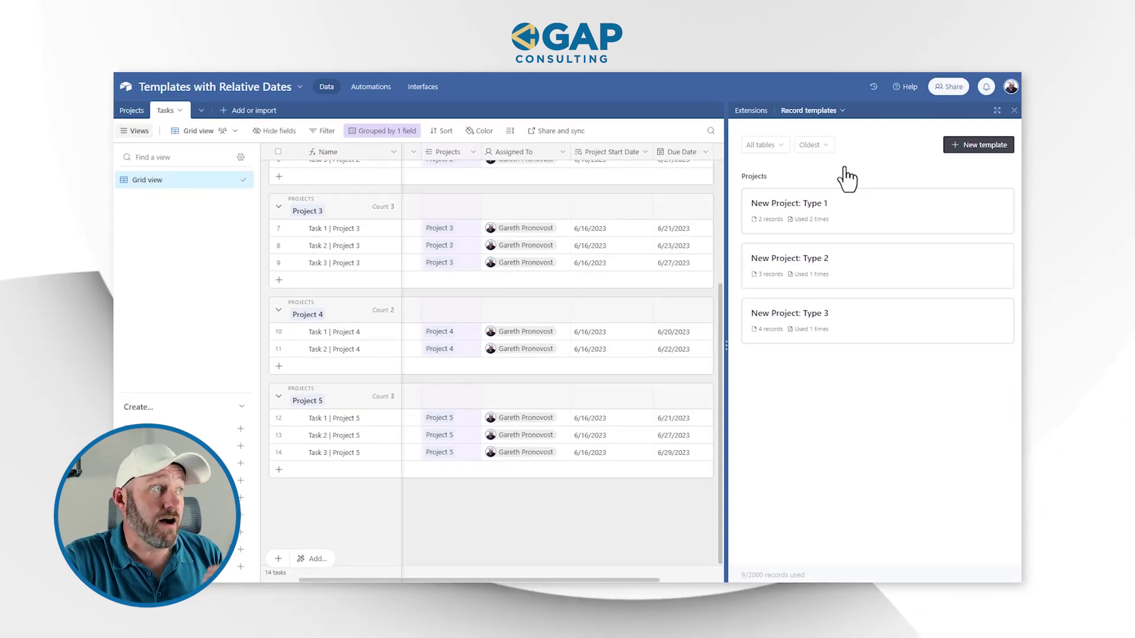
Open the New Project interface in edit mode.
left_click(423, 86)
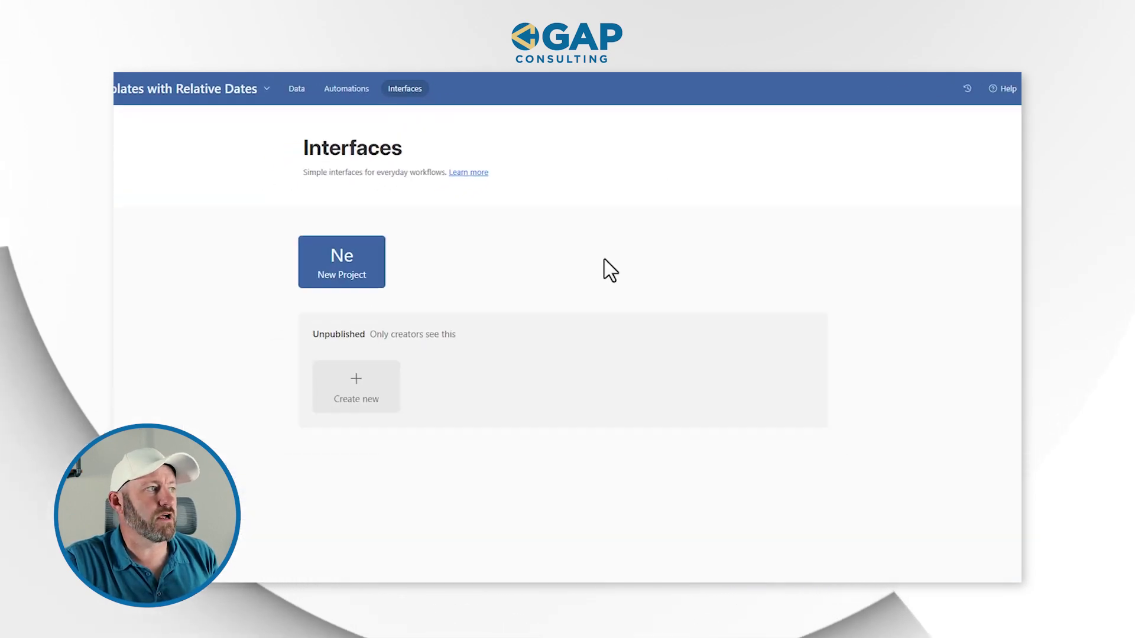
left_click(341, 280)
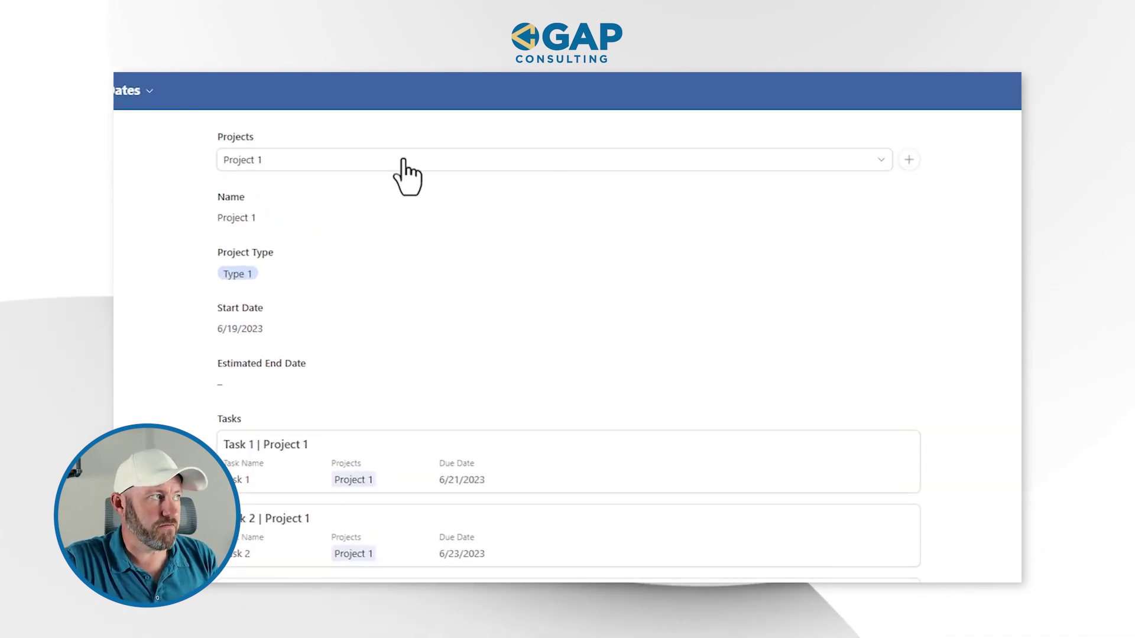
left_click(139, 91)
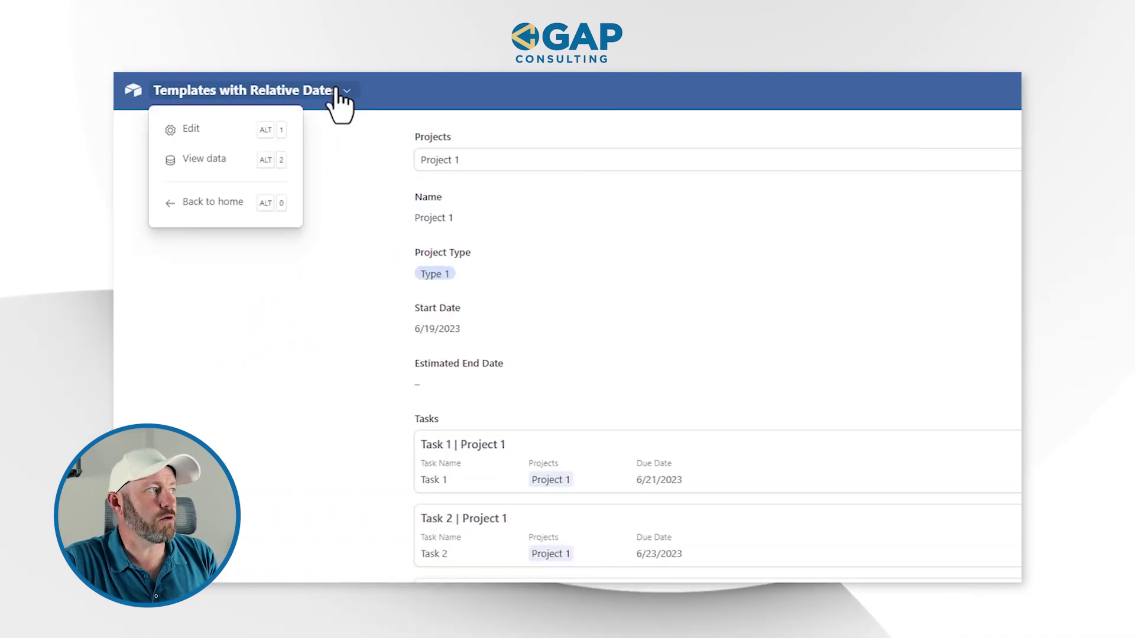
left_click(220, 128)
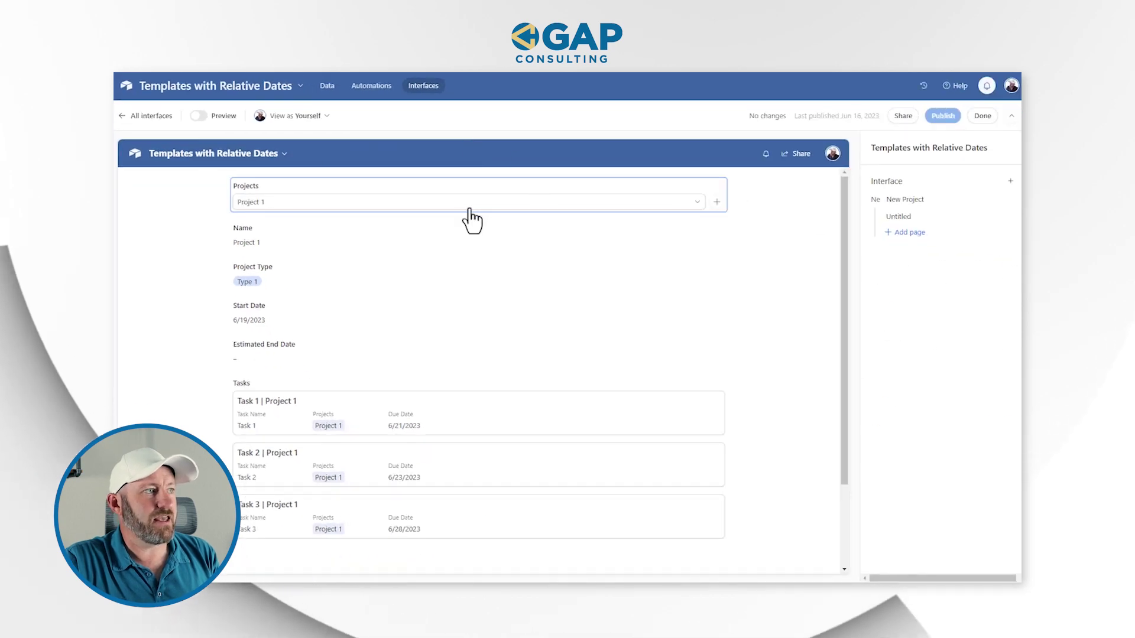
Add the 'New Project: Type 3' template to the Projects record picker and start publishing.
left_click(474, 205)
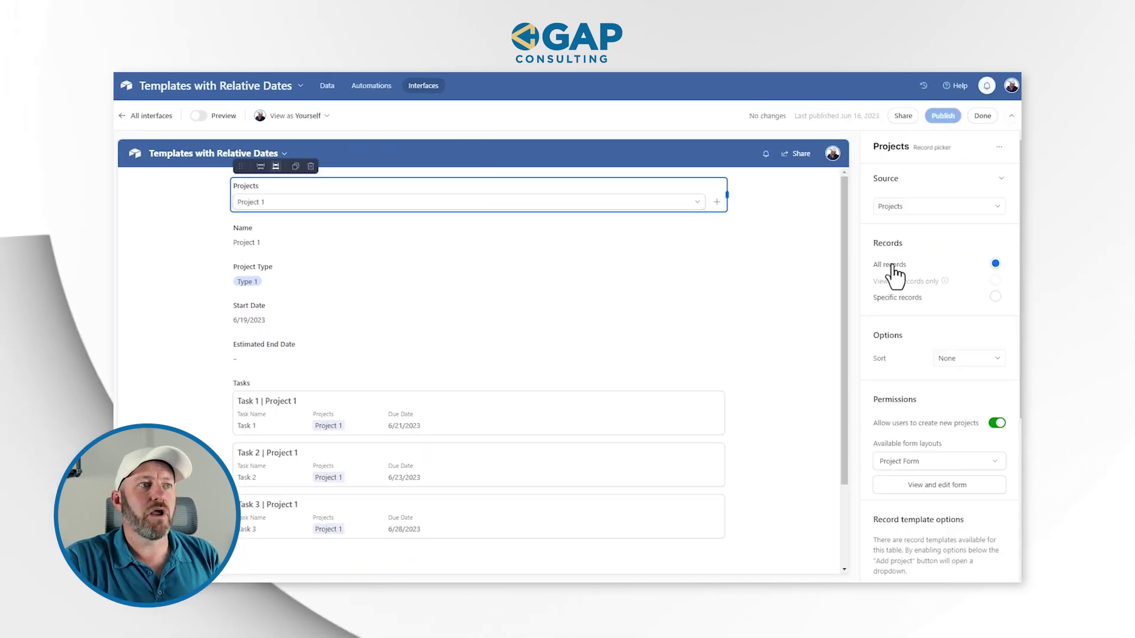
scroll(939, 350, "down", 1)
scroll(960, 262, "up", 1)
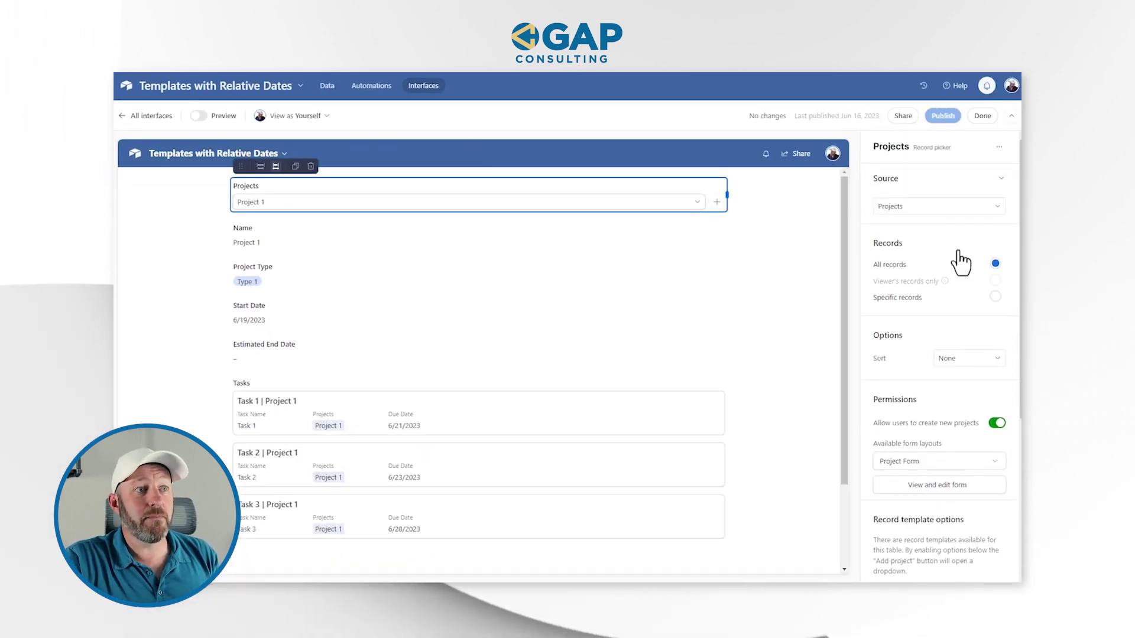
scroll(946, 275, "down", 5)
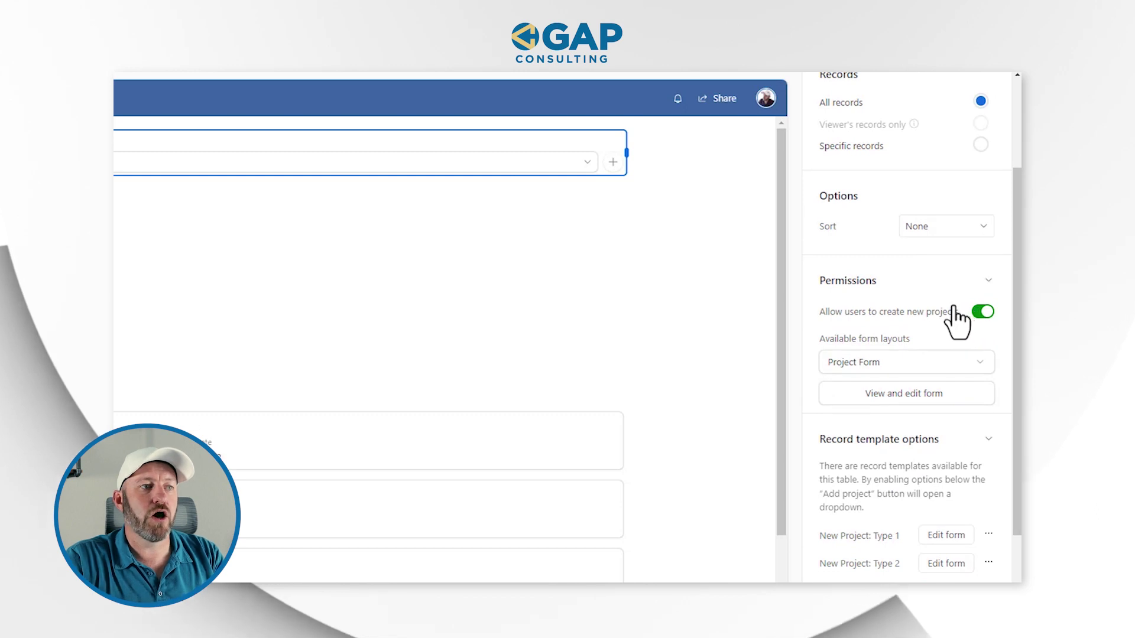
scroll(945, 316, "down", 3)
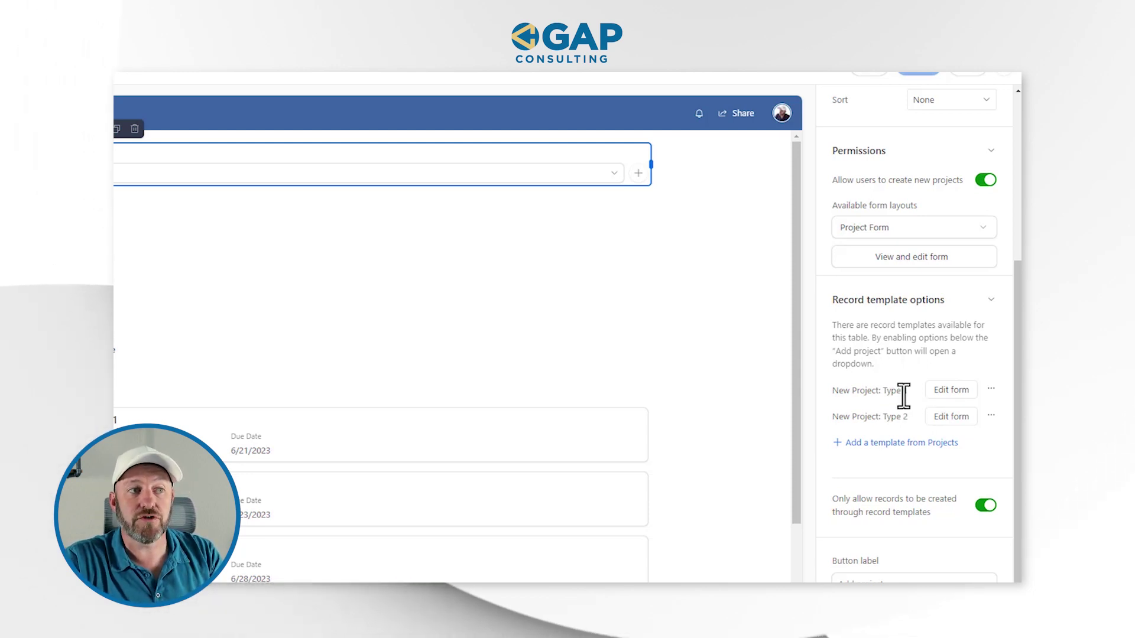
left_click(914, 444)
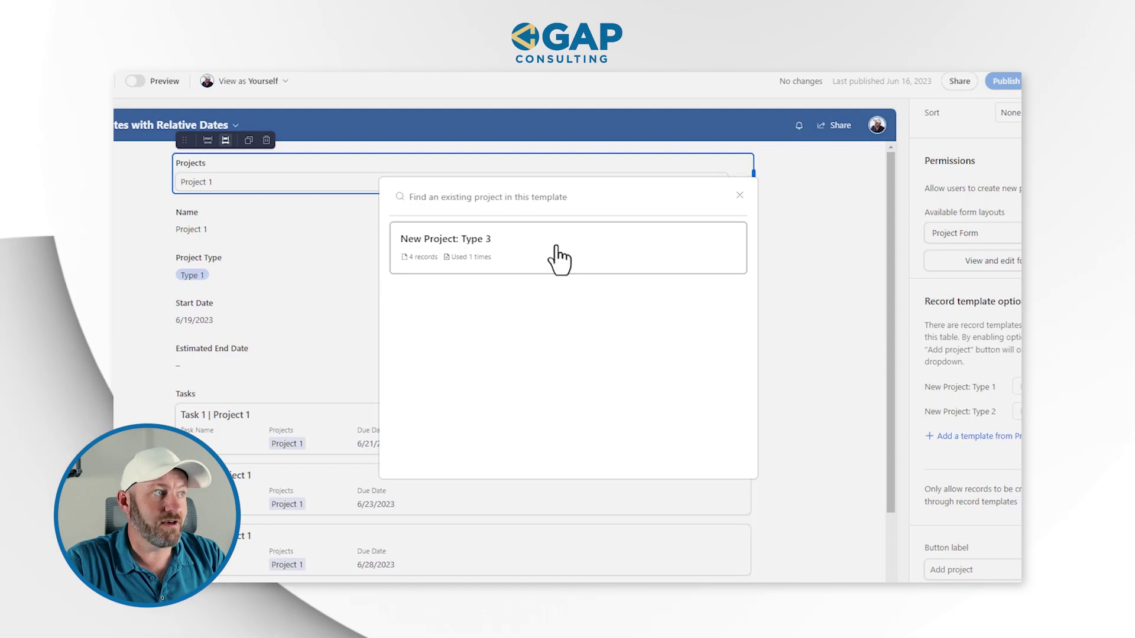
left_click(558, 258)
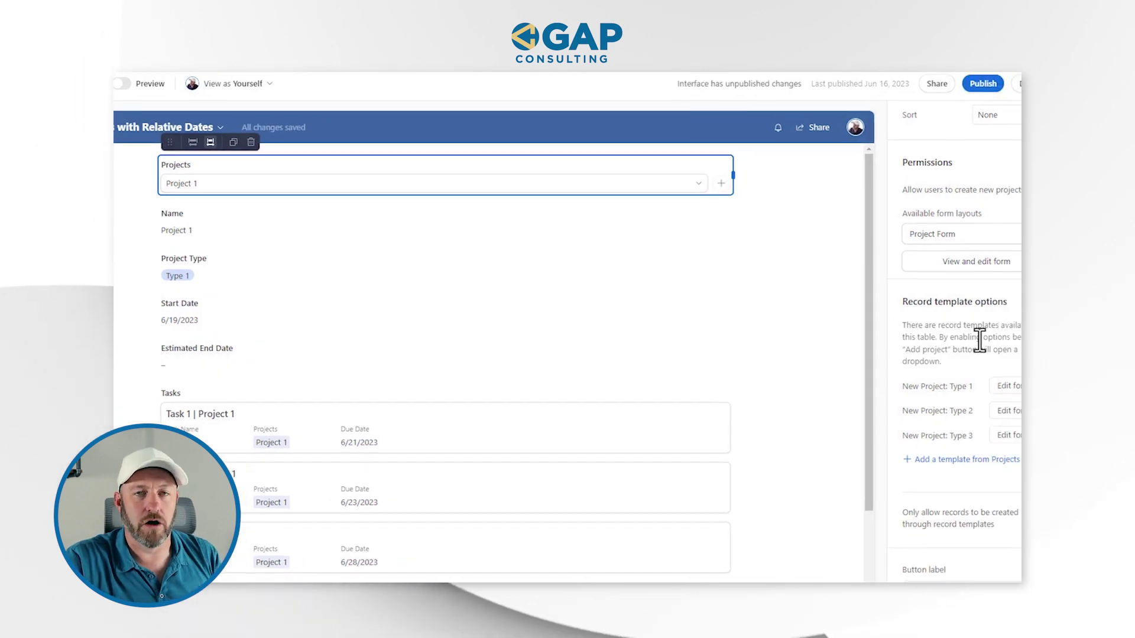
scroll(1002, 430, "down", 1)
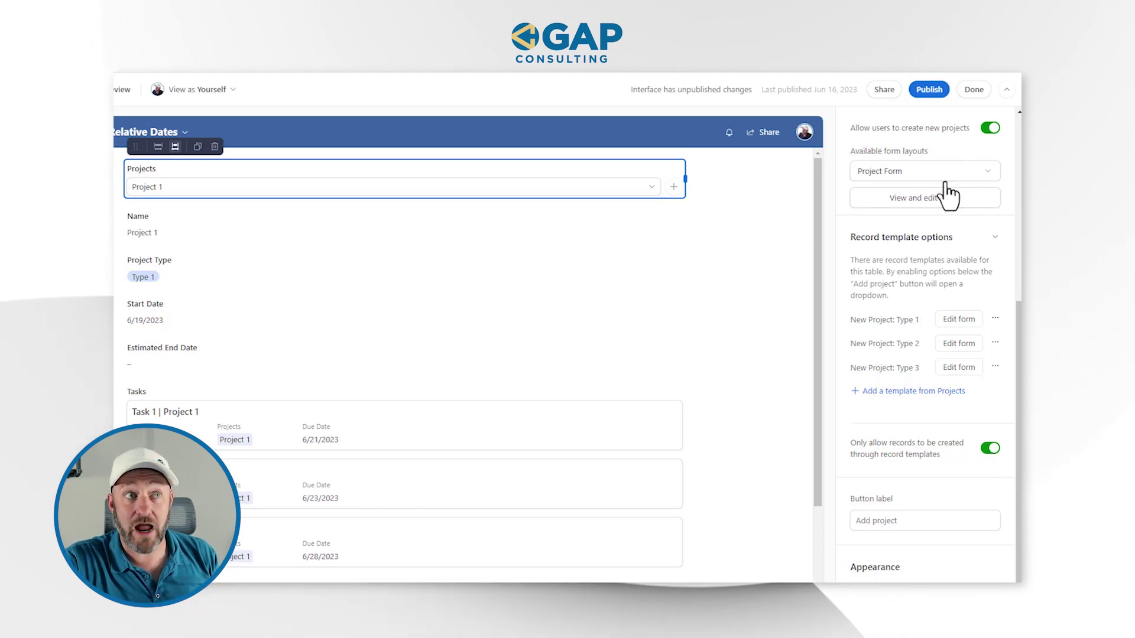
left_click(929, 89)
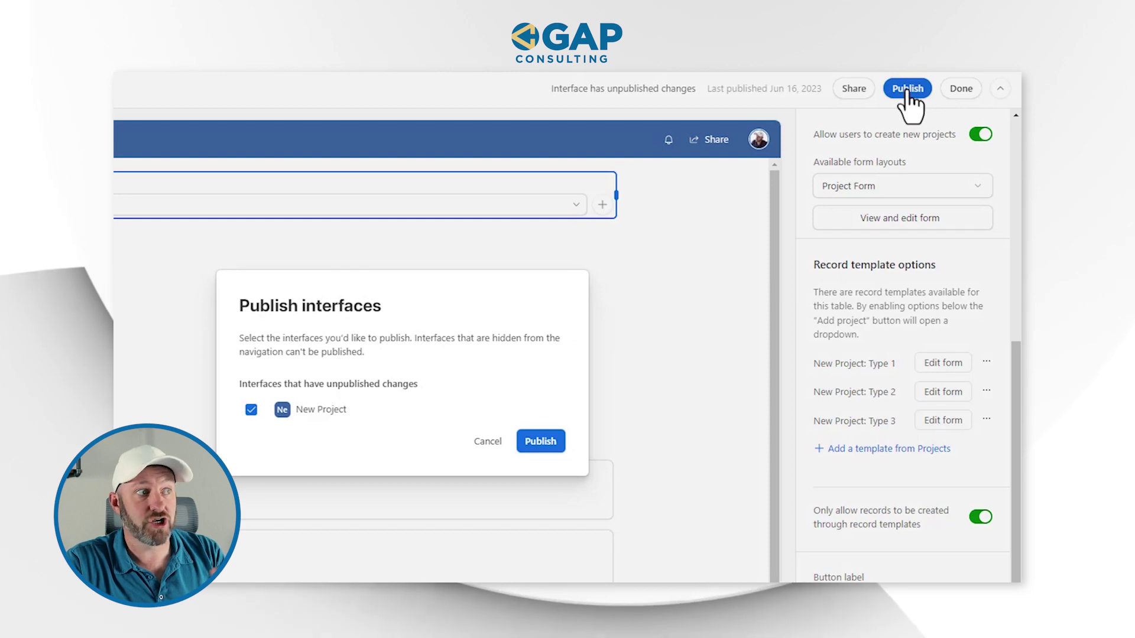
Publish the New Project interface and view its projects list and available templates.
left_click(672, 379)
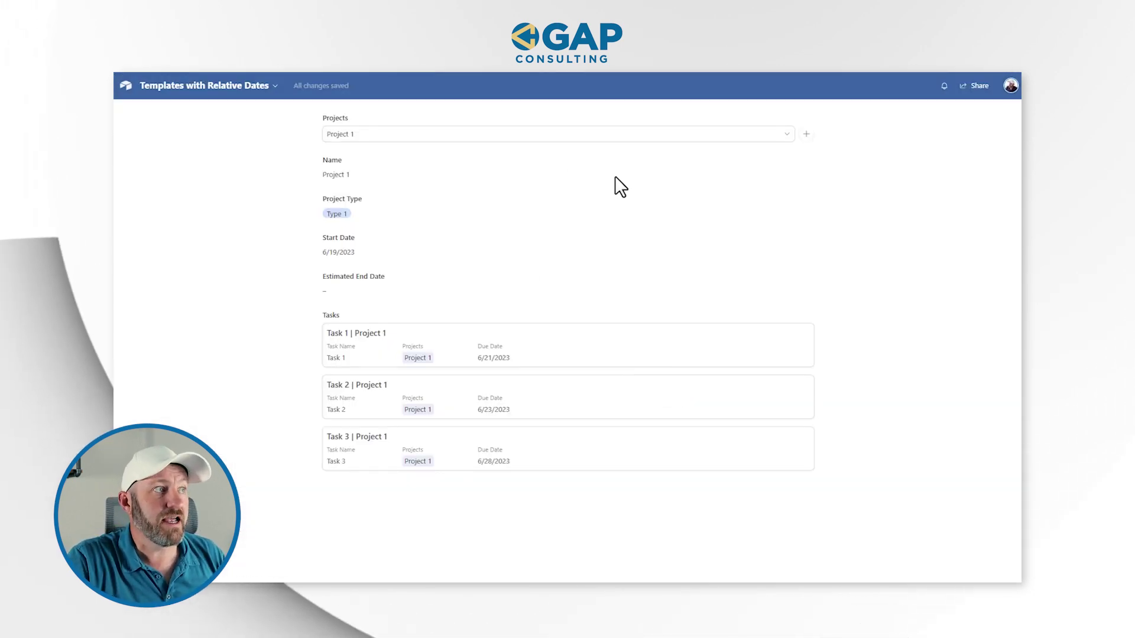
left_click(558, 134)
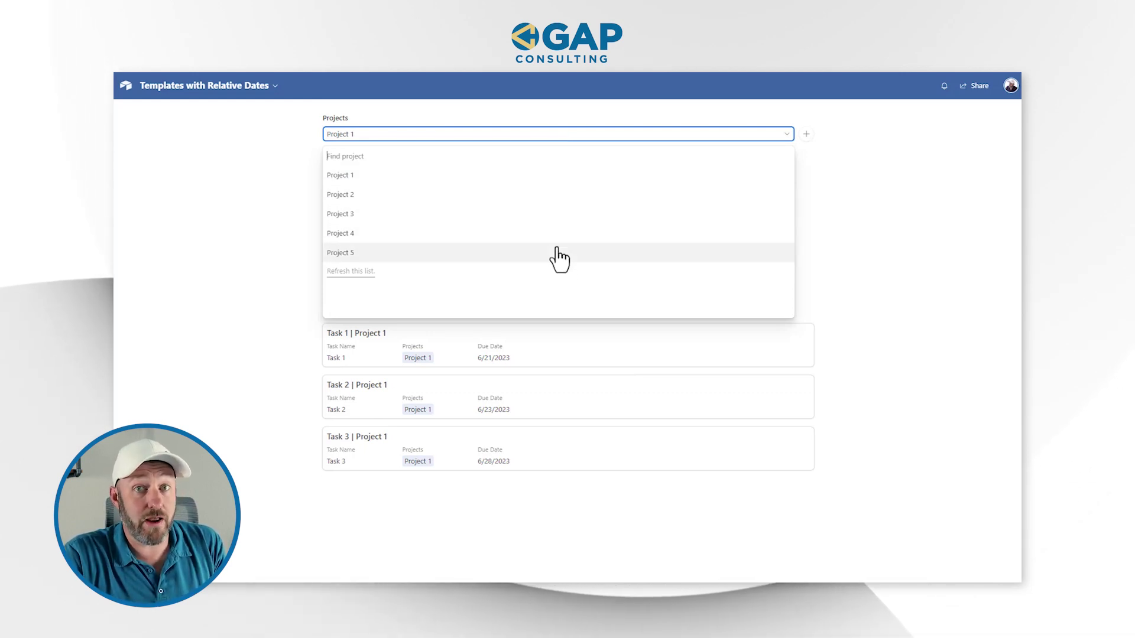
left_click(807, 135)
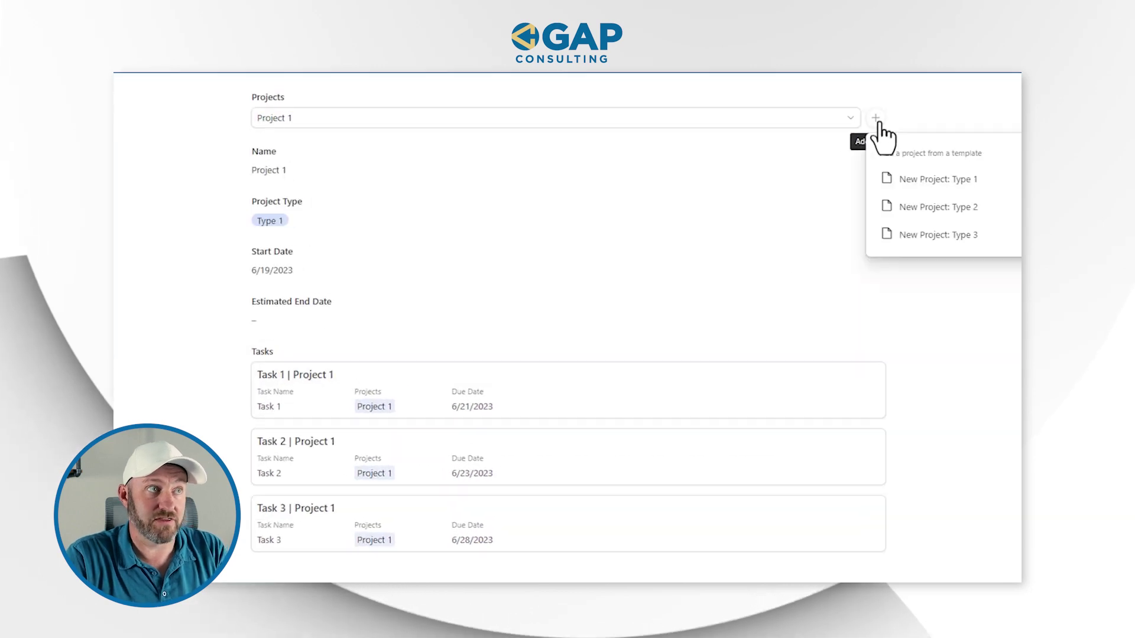
Create Project 6 from the Type 3 template in the published interface.
left_click(932, 242)
left_click(594, 221)
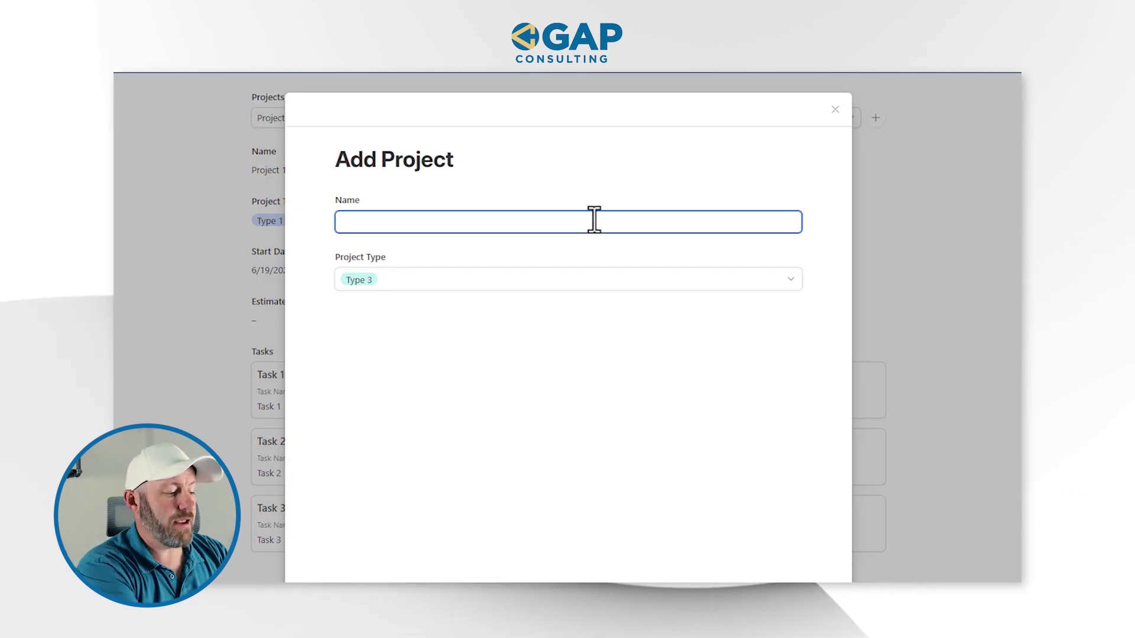
type("Por")
key("BackSpace")
key("BackSpace")
type("roject 6")
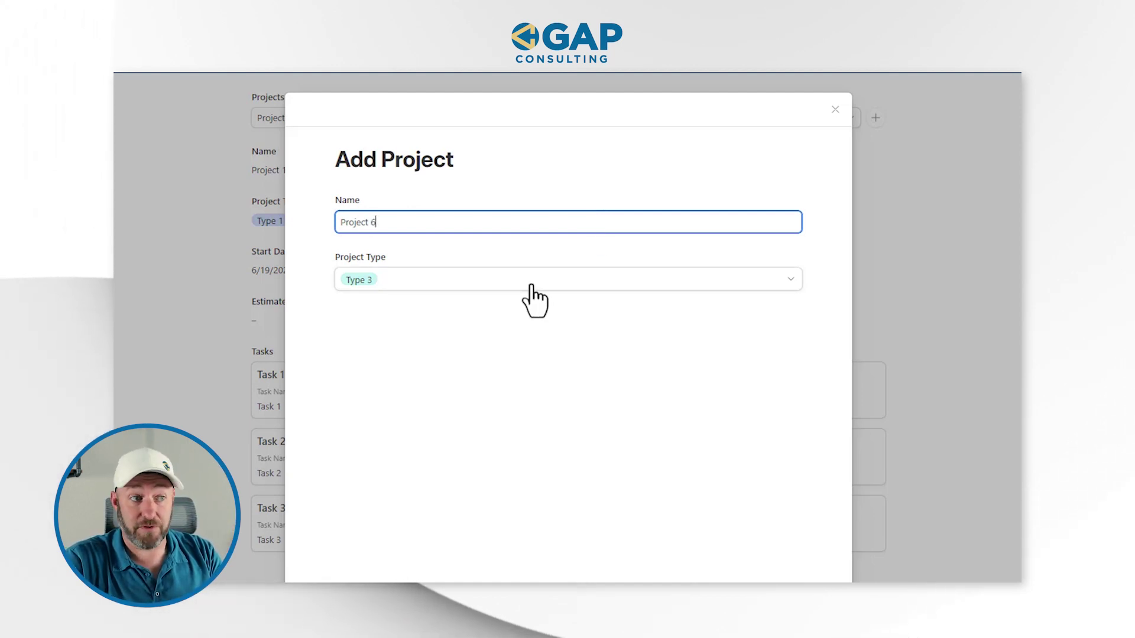
left_click(746, 544)
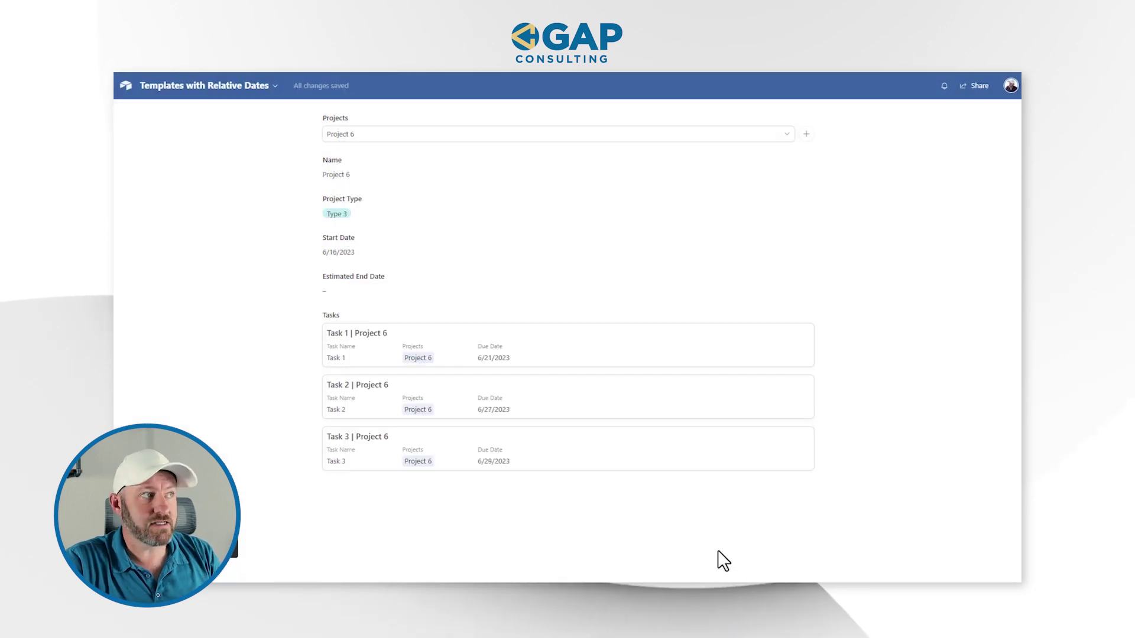